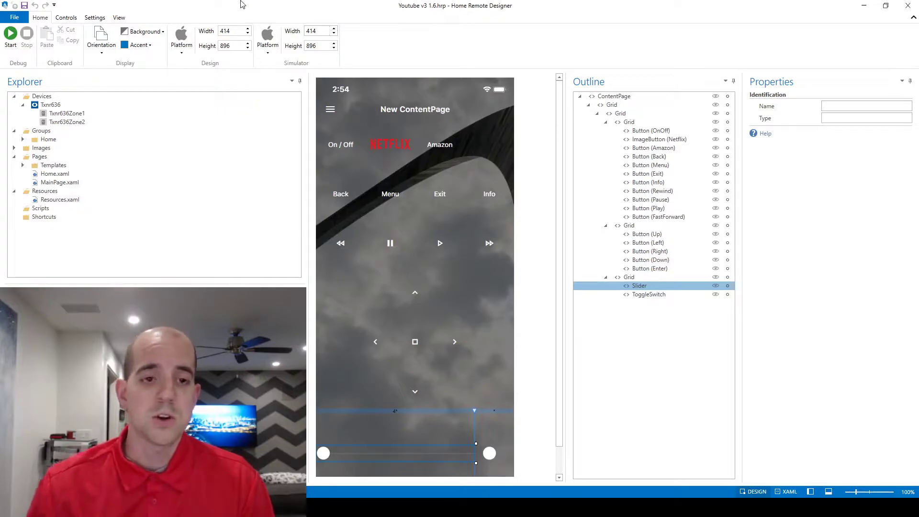
Add a virtual device under Devices, rename it 'Variables', and view its properties
right_click(41, 97)
mouse_move(72, 104)
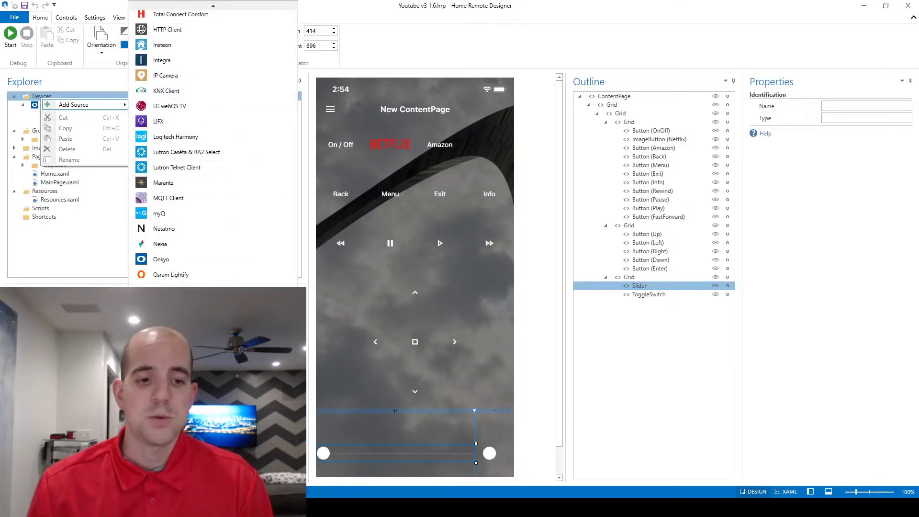
left_click(172, 292)
left_click_drag(440, 249, 346, 245)
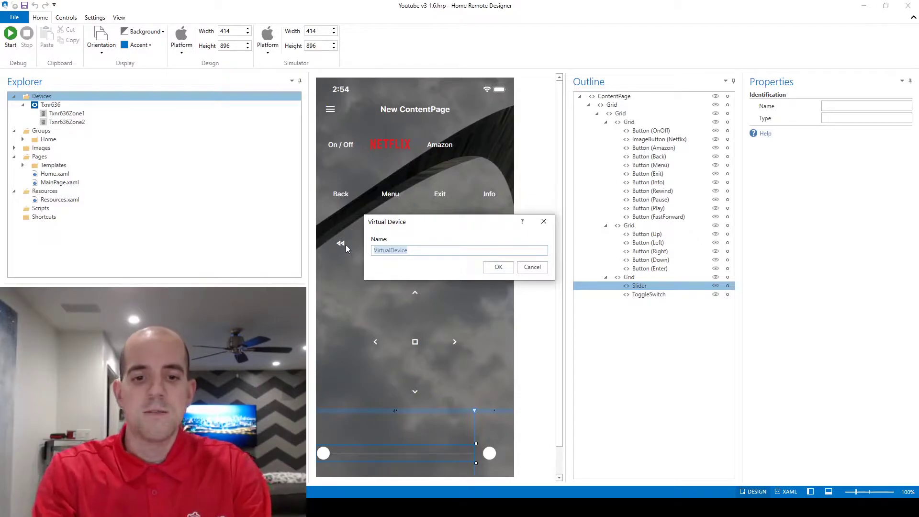
type("Variables")
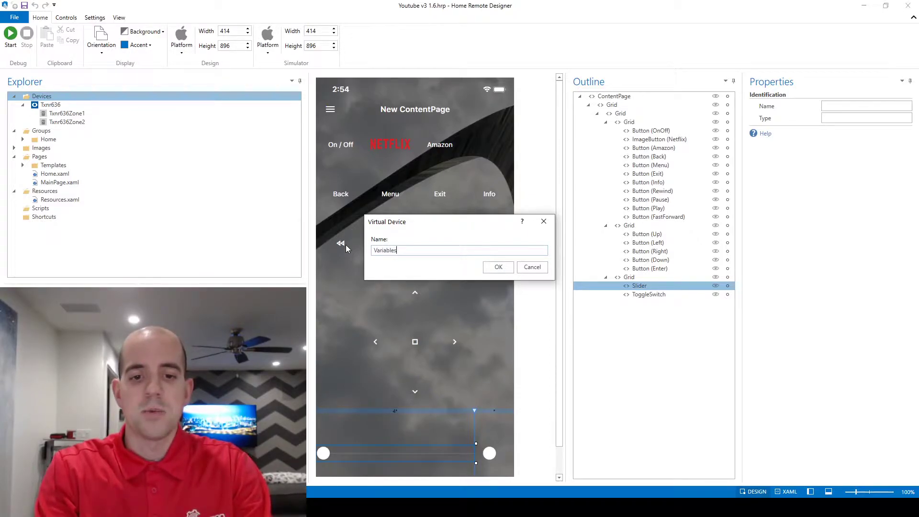
key("Return")
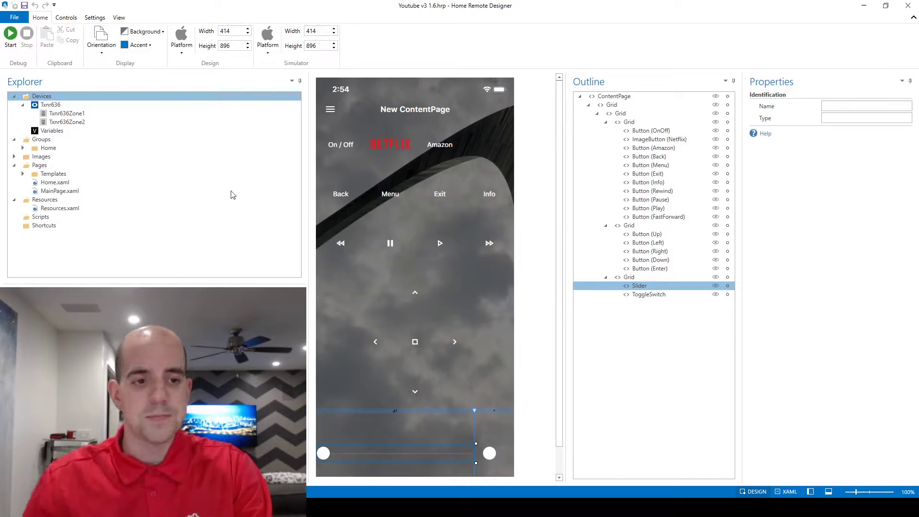
left_click(48, 131)
Create a variable named LastDirection in the Variables device and expand it to show it
right_click(47, 132)
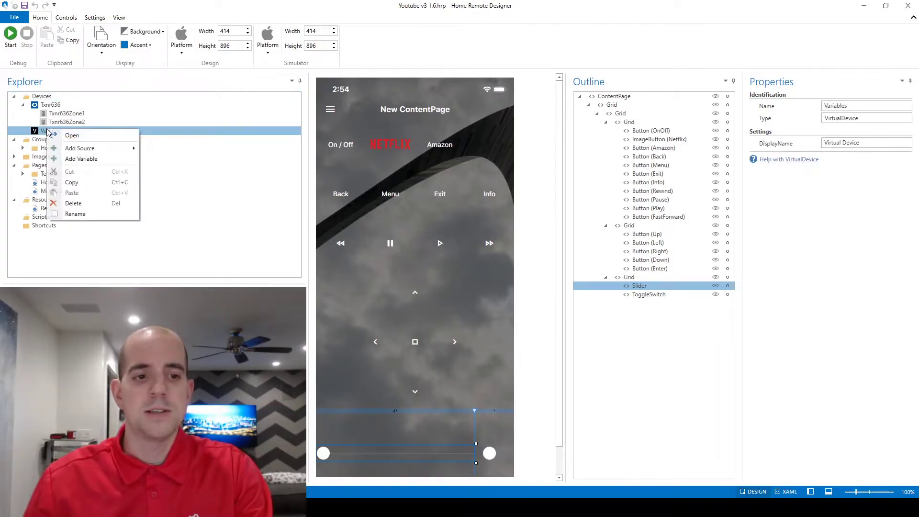
left_click(84, 161)
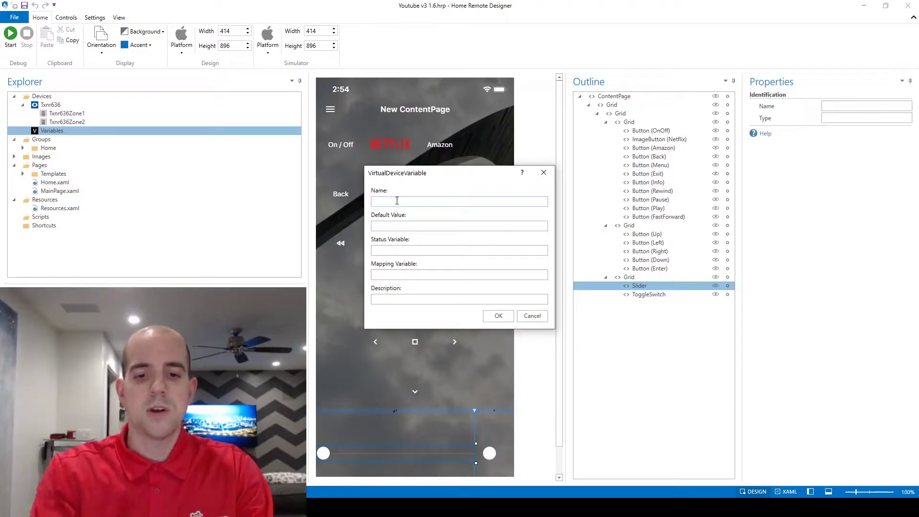
type("LastDirection")
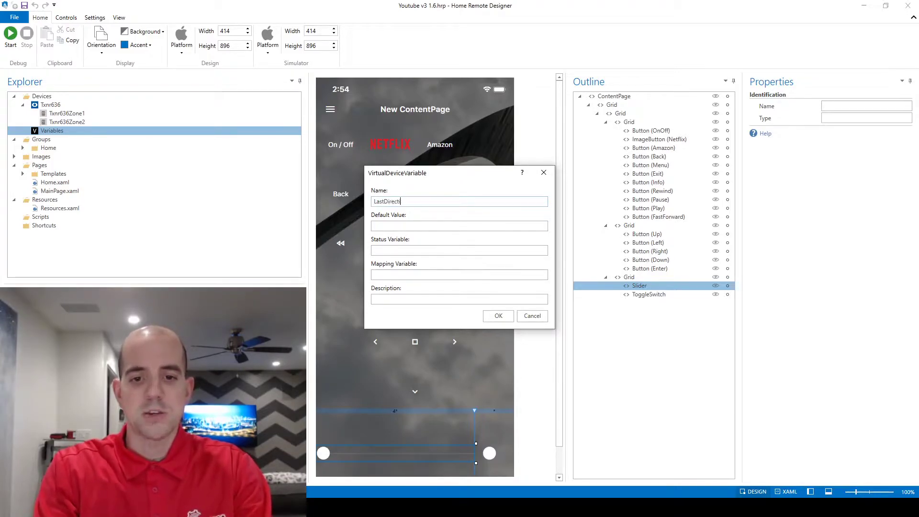
left_click(402, 225)
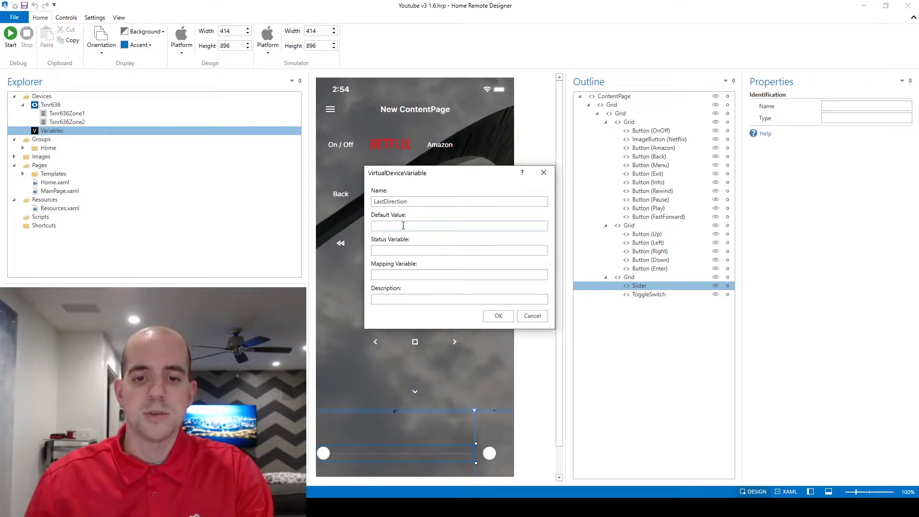
left_click(498, 316)
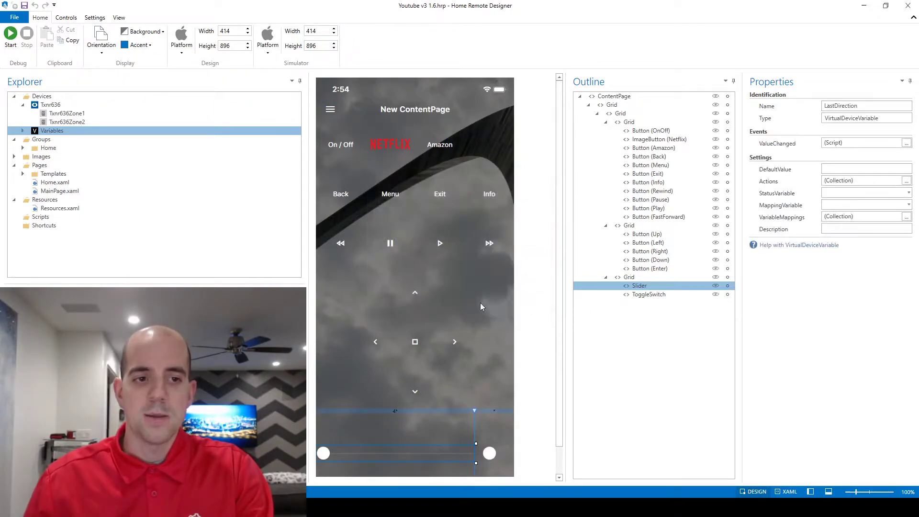
left_click(65, 139)
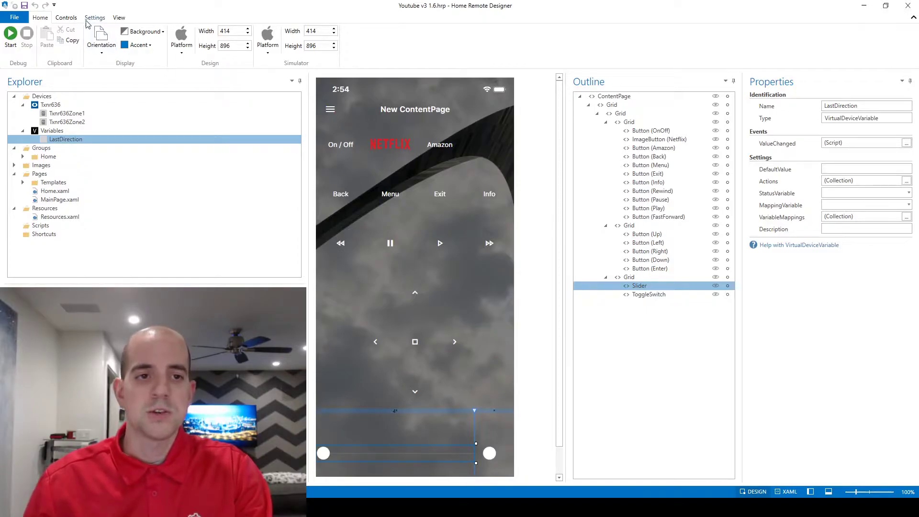
Draw a Label left of the Down arrow at row 2, column 0, one row high
left_click(66, 18)
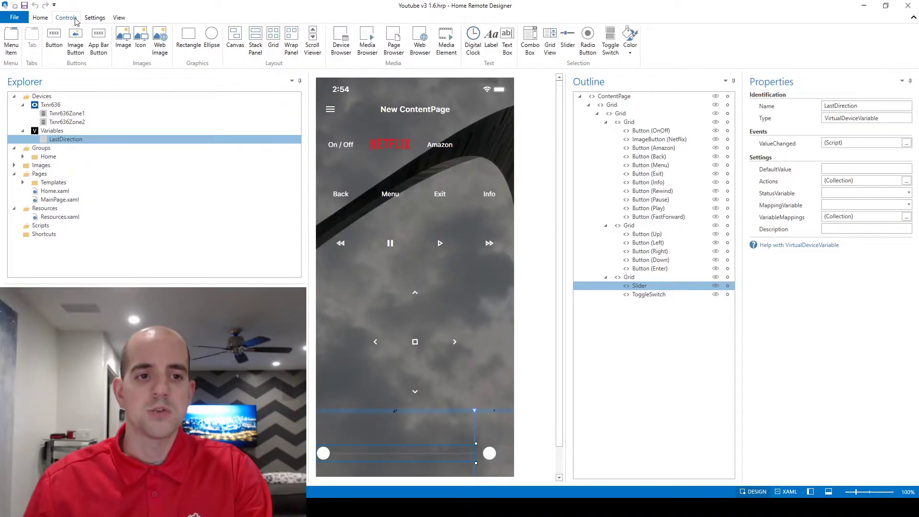
left_click(490, 46)
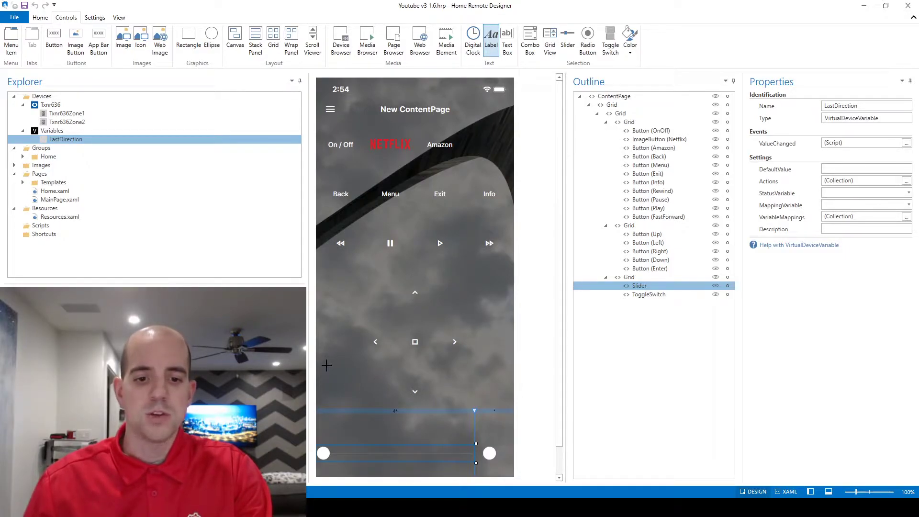
left_click_drag(326, 365, 352, 409)
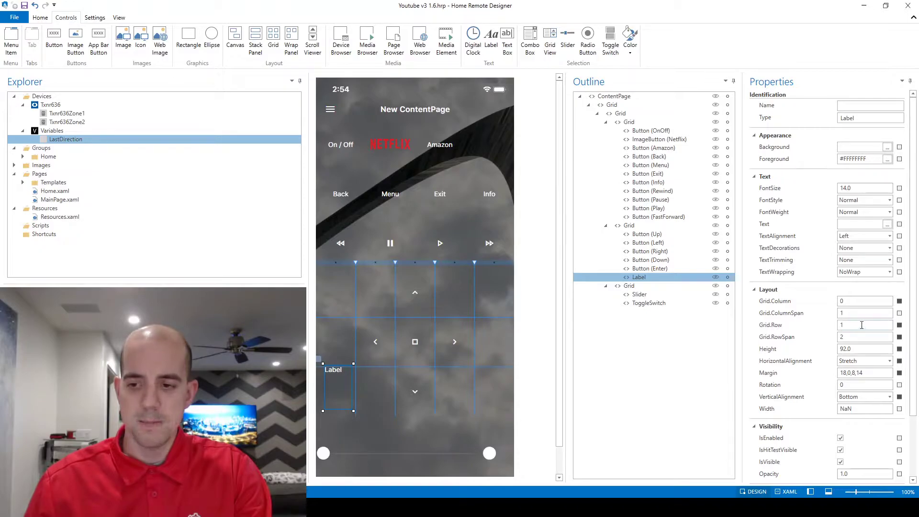
left_click_drag(353, 363, 354, 379)
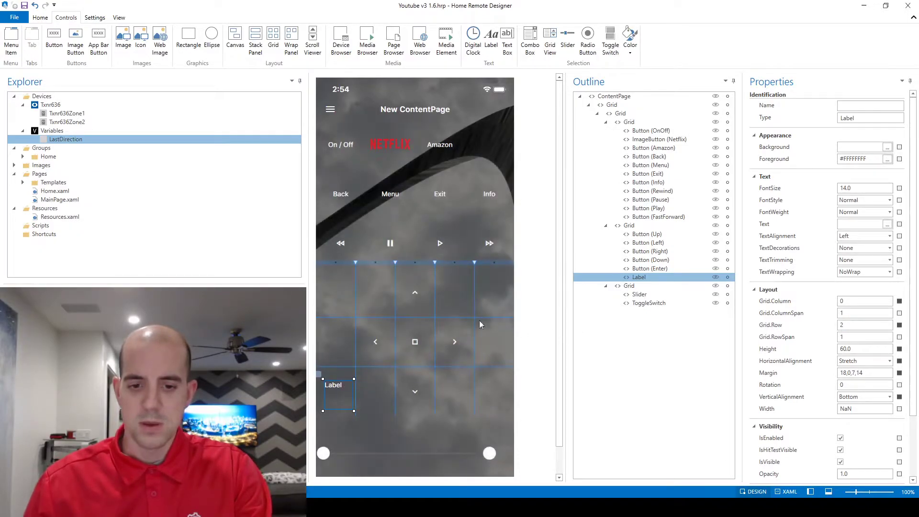
Bind the label's Text to the LastDirection variable using Device Binding
left_click(886, 225)
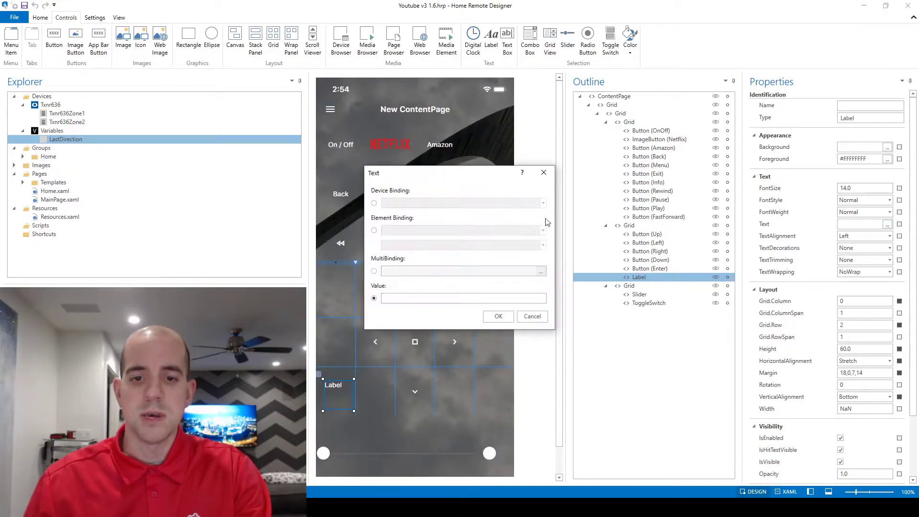
left_click(374, 203)
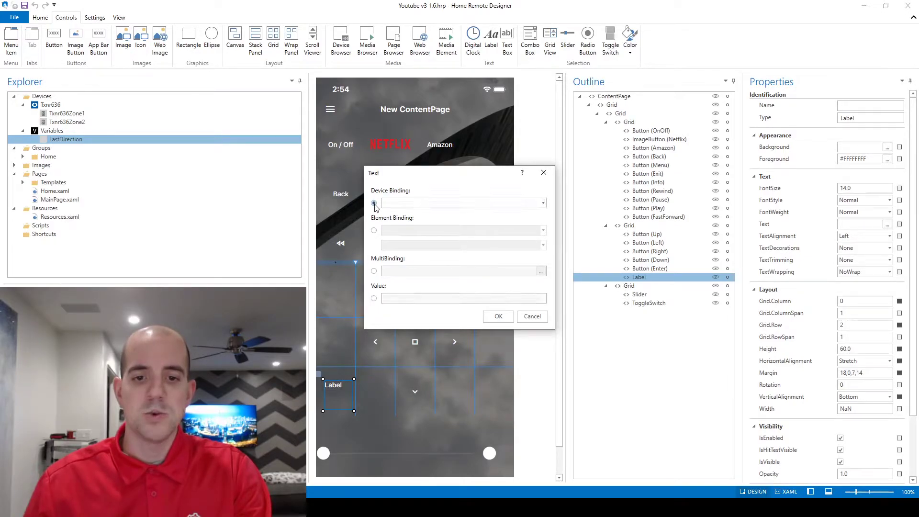
left_click(543, 204)
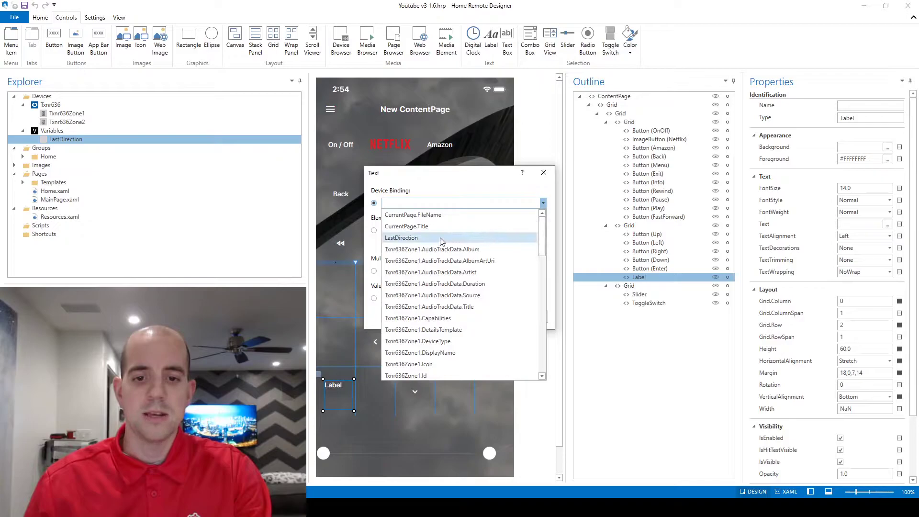
left_click(401, 237)
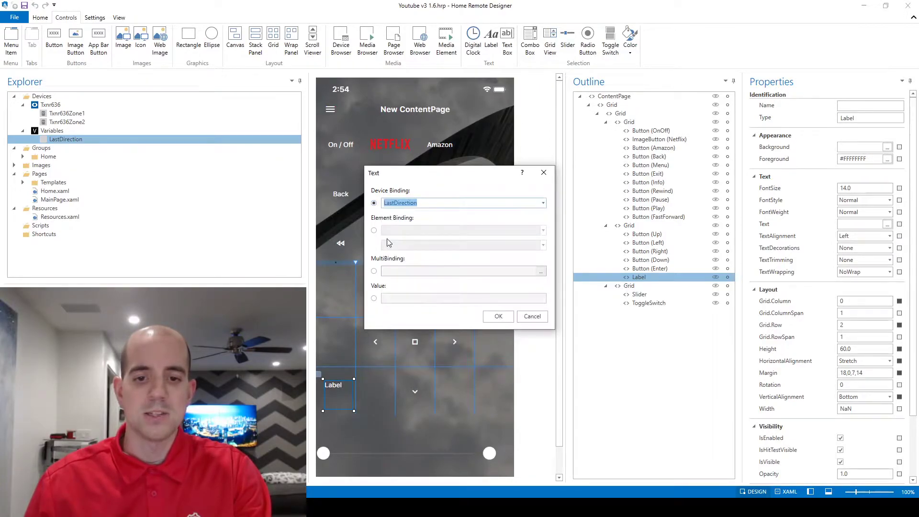
left_click(498, 316)
left_click(414, 292)
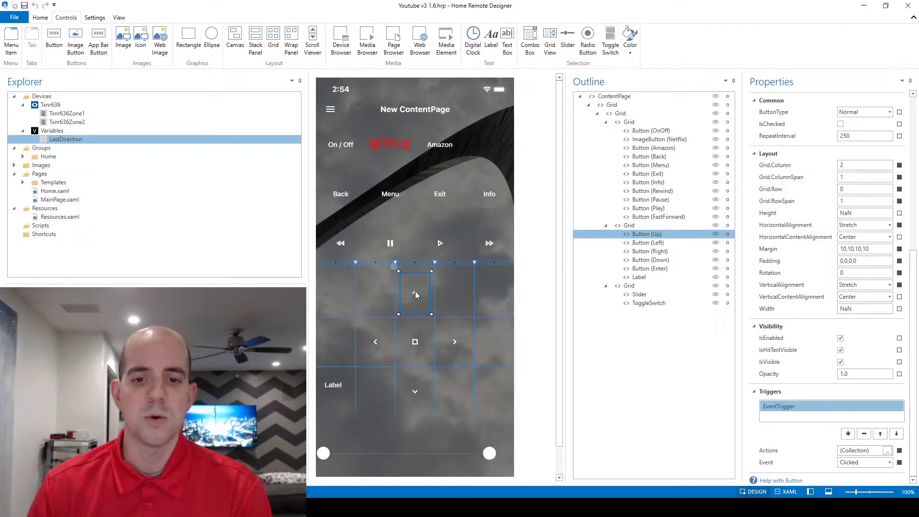
left_click(377, 342)
left_click(427, 385)
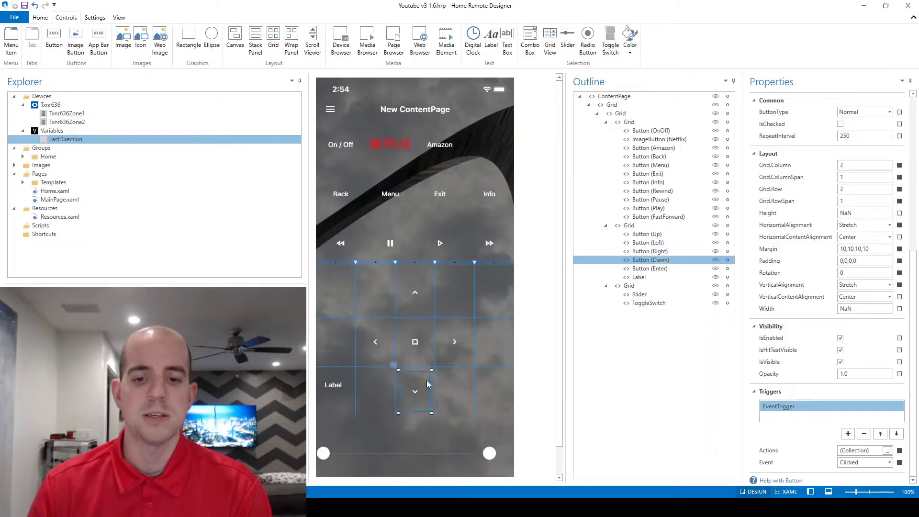
left_click(455, 343)
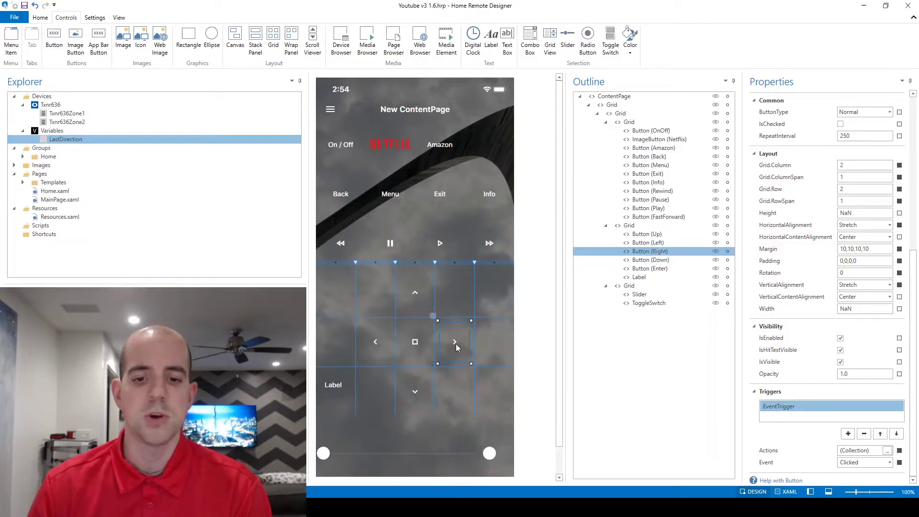
left_click(415, 292)
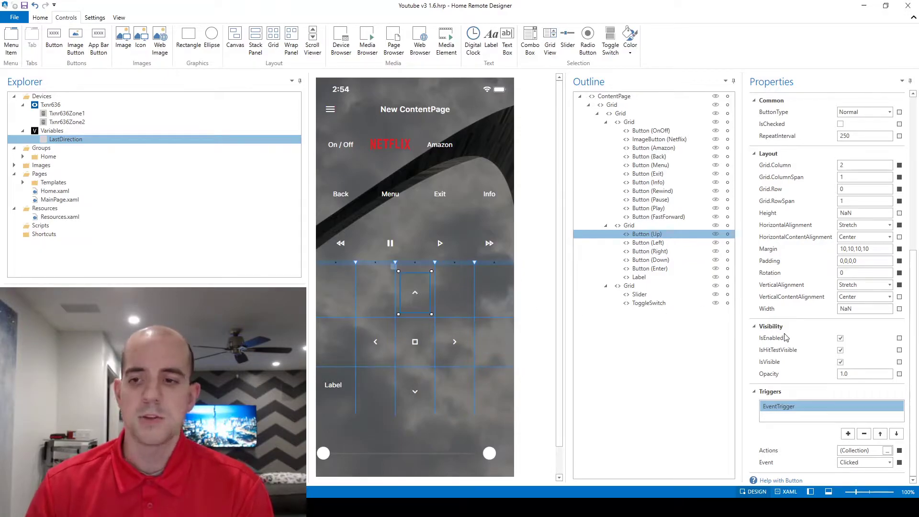
left_click(784, 405)
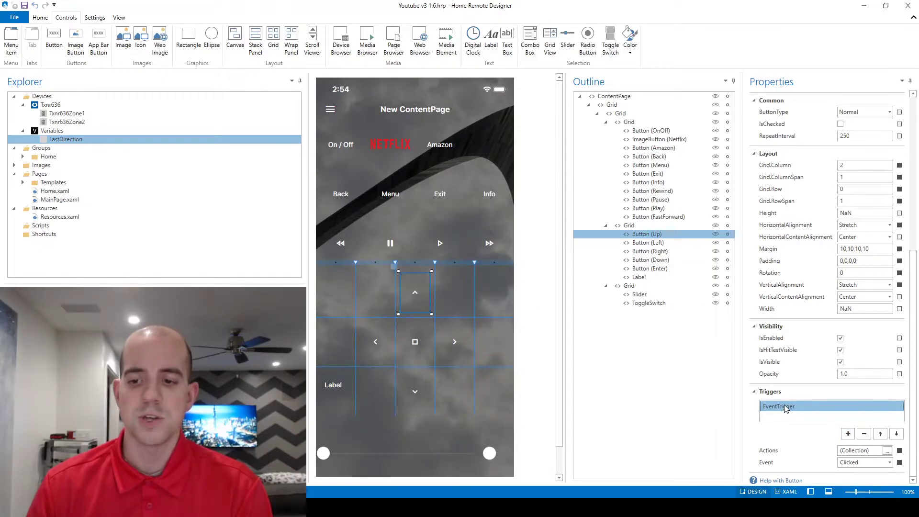
left_click(863, 462)
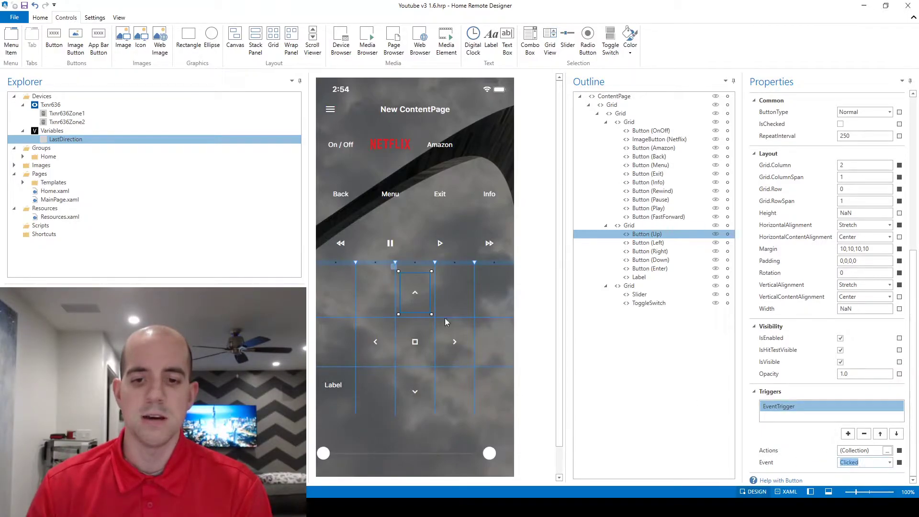
Give the Up button's action a LastDirection binding with the value 'Up'
left_click(887, 450)
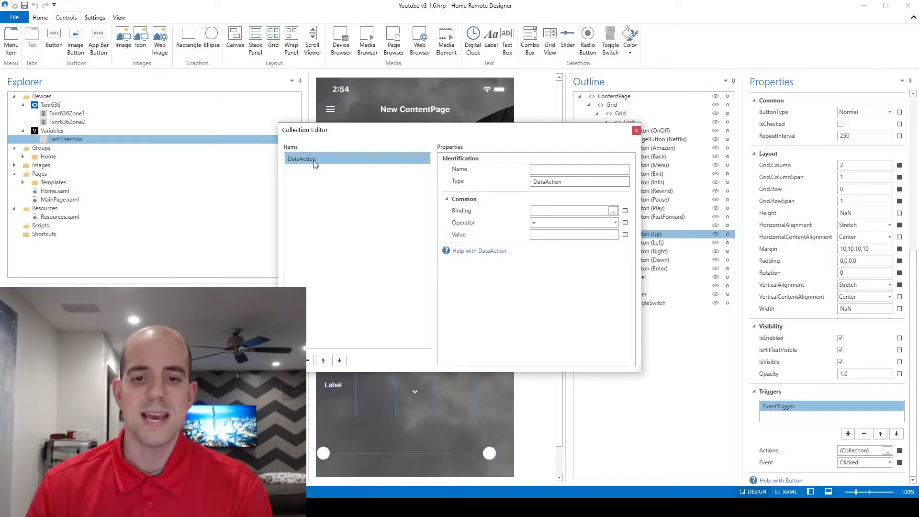
left_click(613, 211)
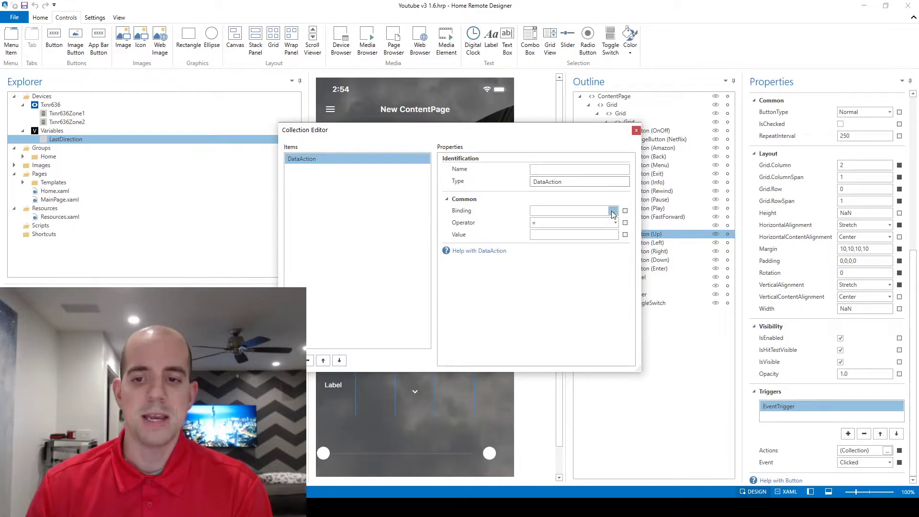
left_click(543, 230)
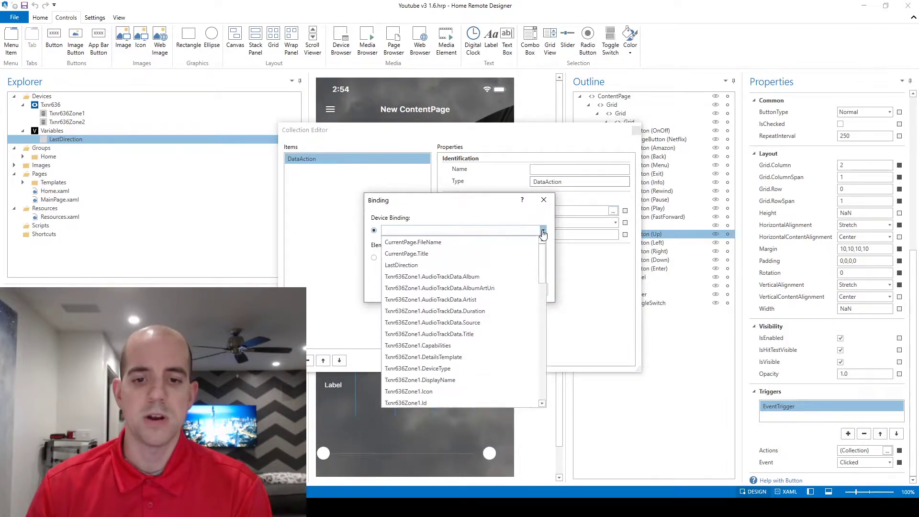
left_click(461, 265)
left_click(502, 287)
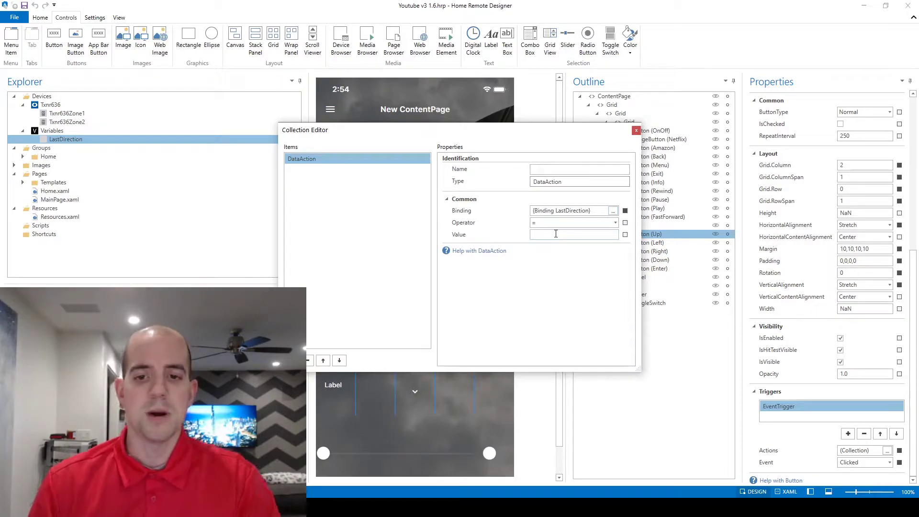
type("Up")
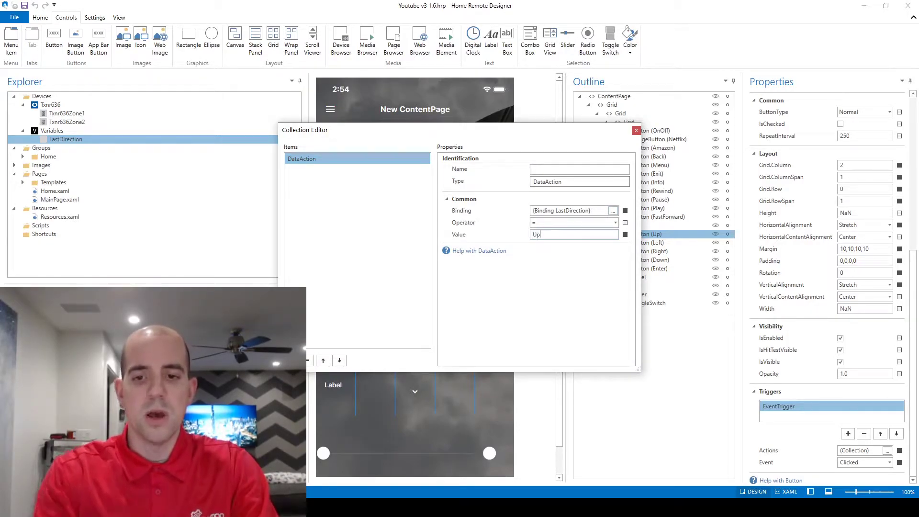
key("Tab")
left_click(636, 131)
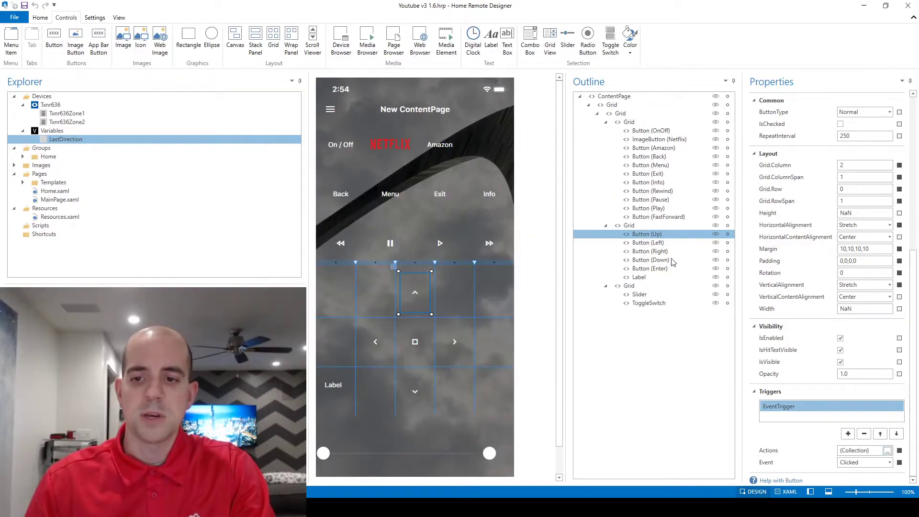
Make the Left button's action set LastDirection to 'Left'
left_click(672, 243)
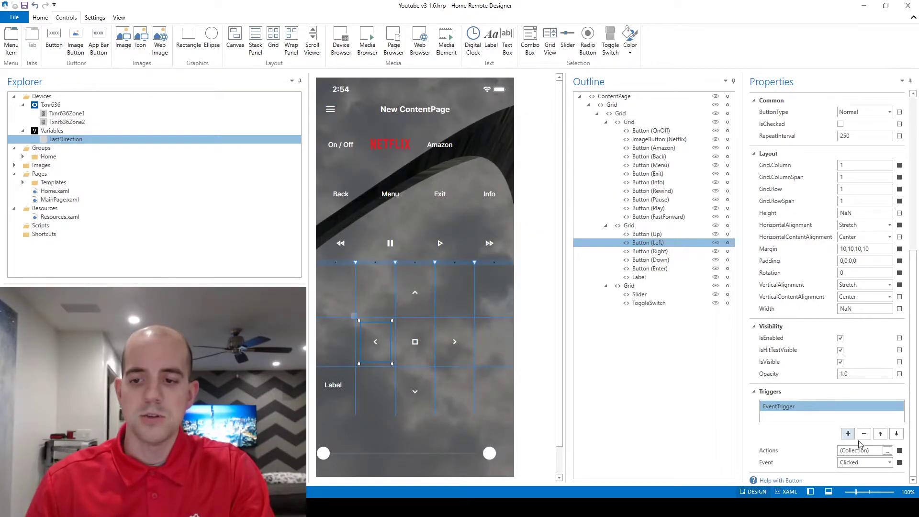
left_click(887, 450)
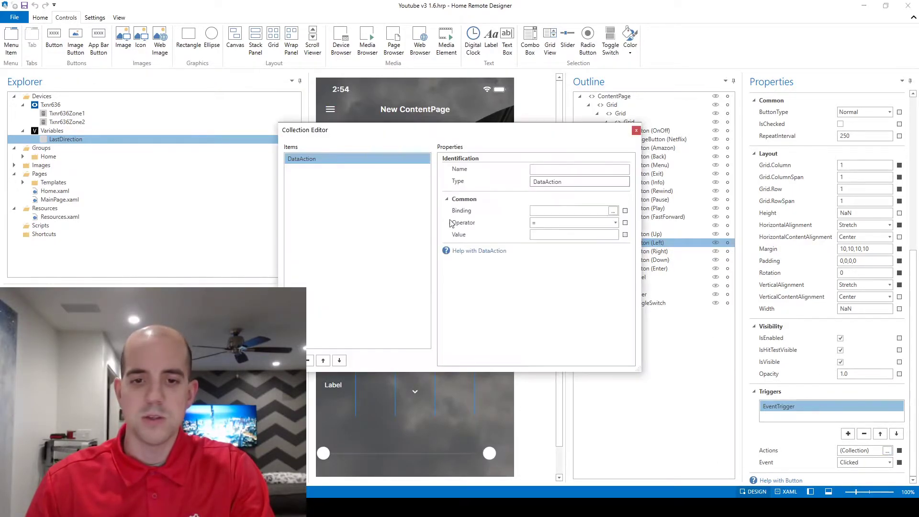
left_click(613, 210)
left_click(542, 230)
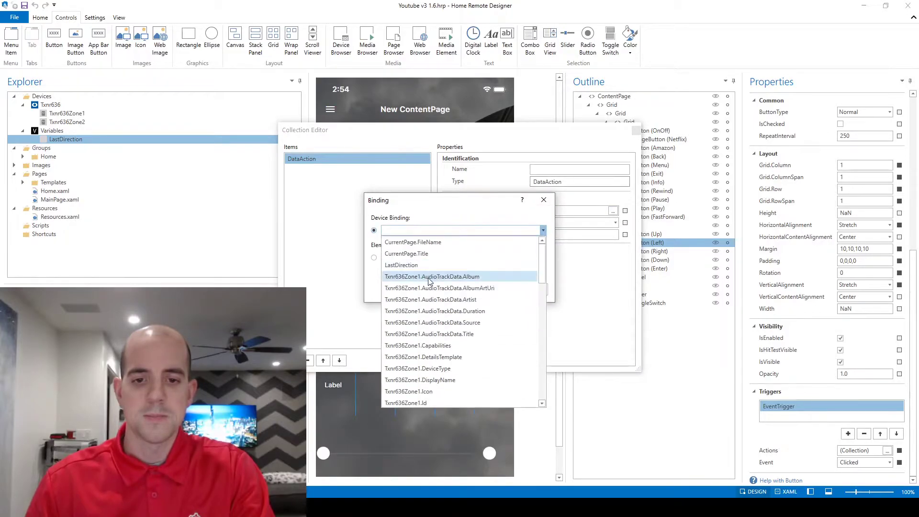
left_click(468, 269)
left_click(498, 289)
left_click(543, 236)
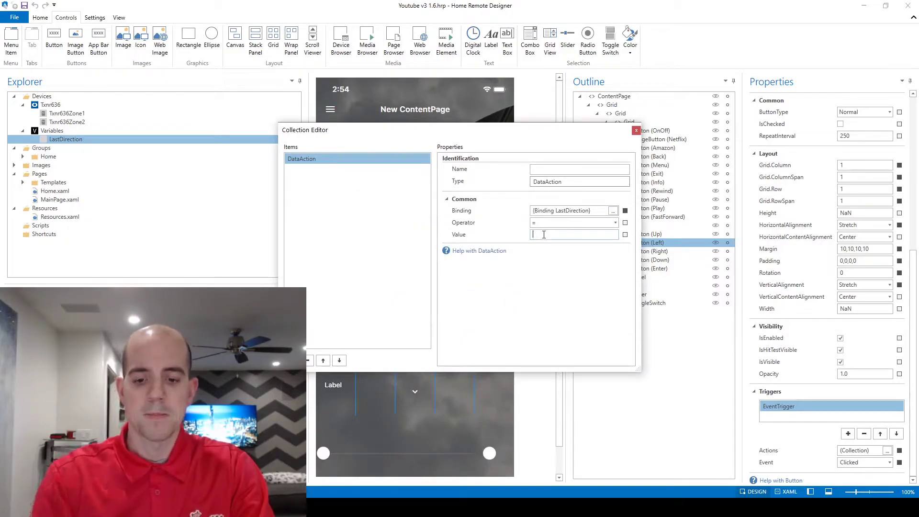
type("Left")
key("Tab")
left_click(635, 131)
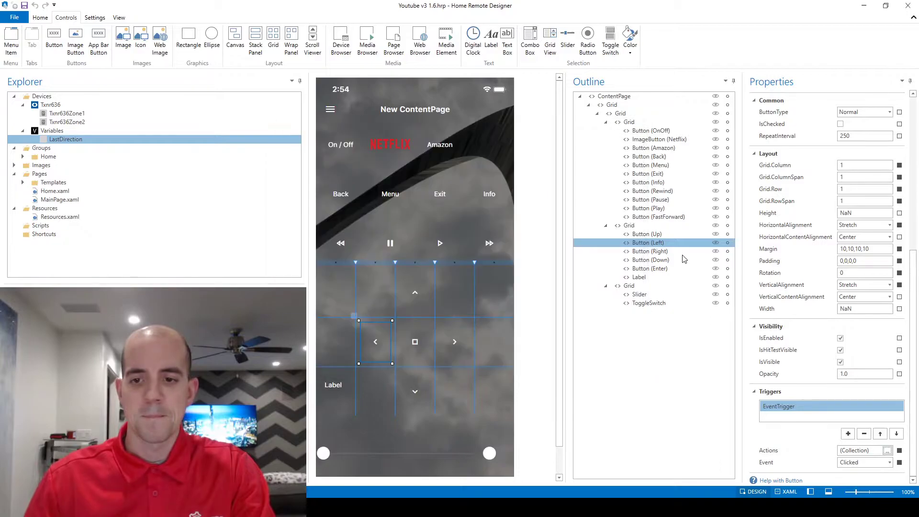
Make the Right button's action set LastDirection to 'Right'
left_click(682, 252)
left_click(886, 450)
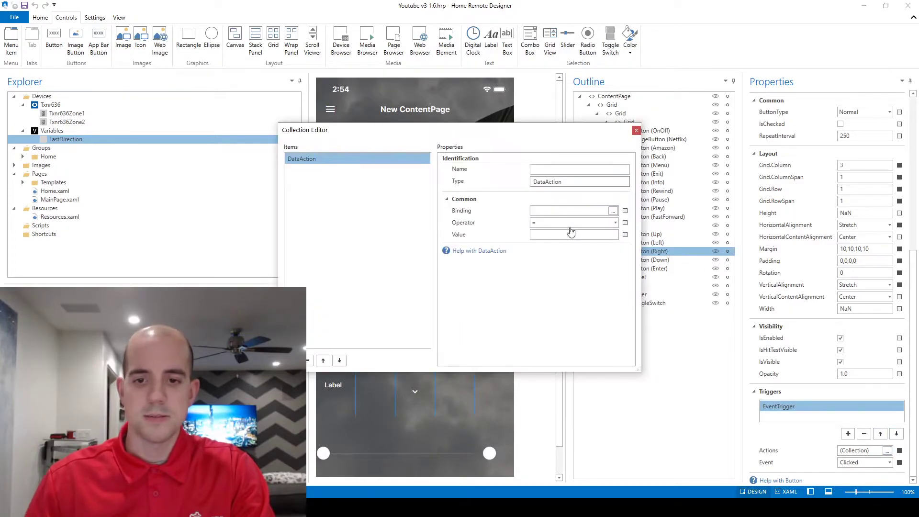
left_click(613, 210)
left_click(543, 230)
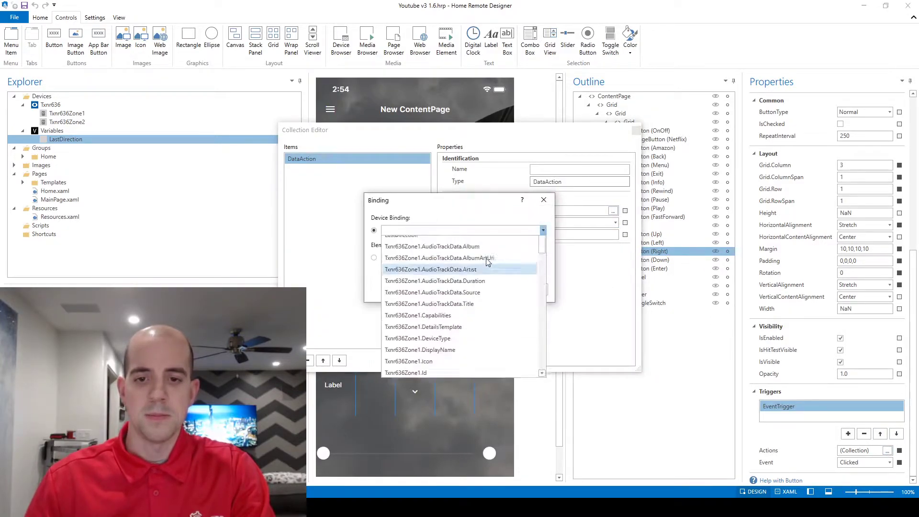
scroll(460, 261, "up", 2)
left_click(450, 261)
left_click(497, 289)
left_click(565, 234)
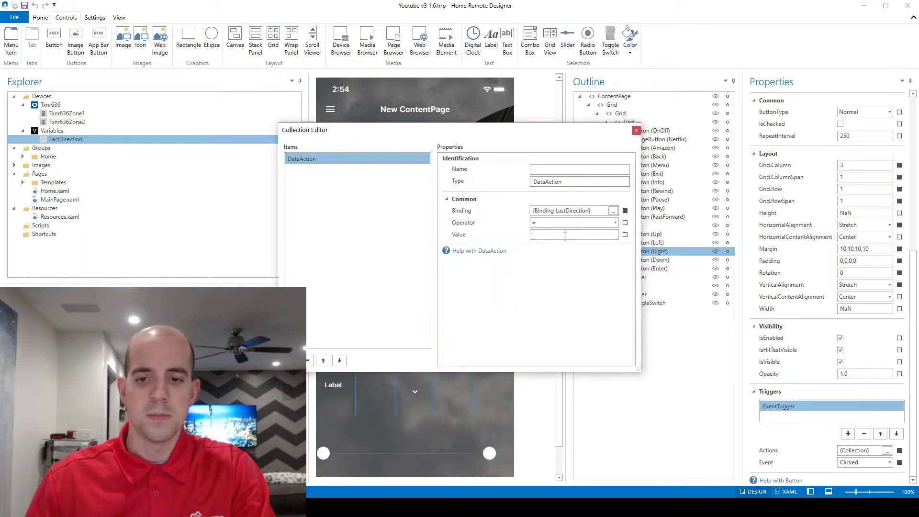
type("Right")
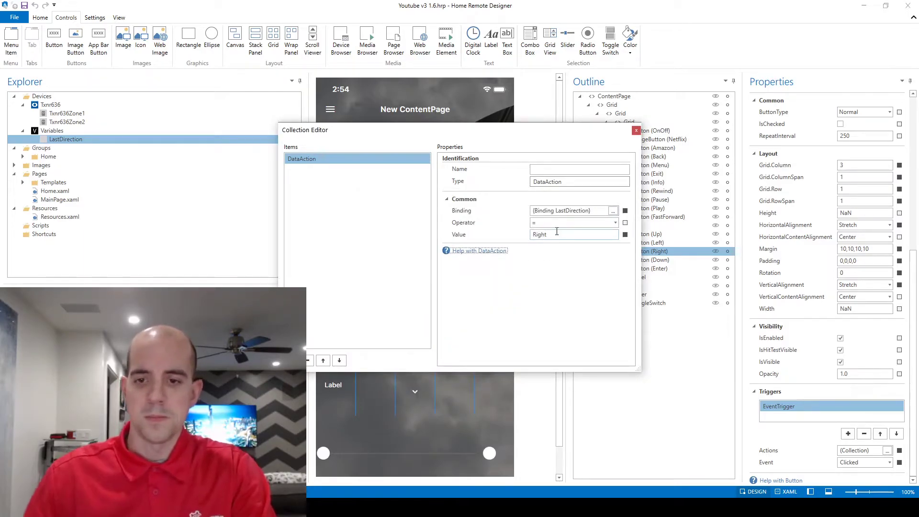
left_click(636, 130)
Make the Down button set LastDirection to 'Down', then reselect the direction label
left_click(660, 260)
left_click(886, 450)
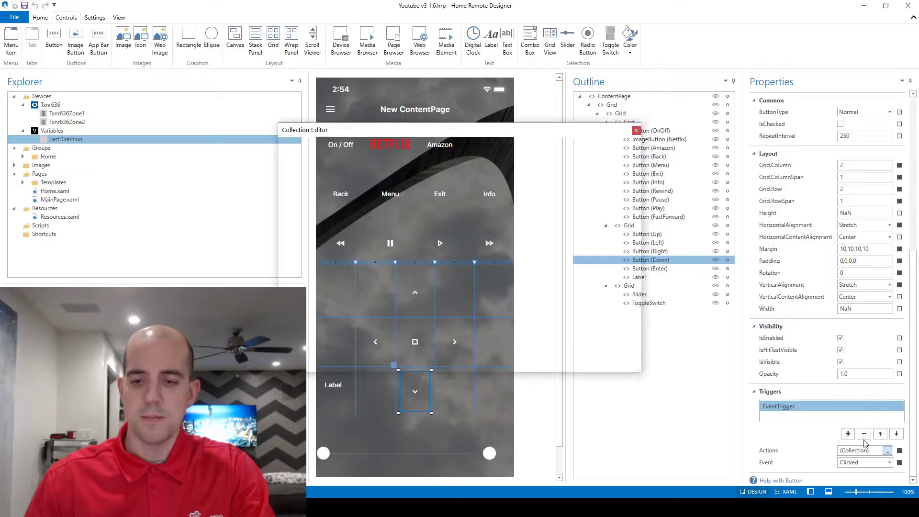
left_click(613, 210)
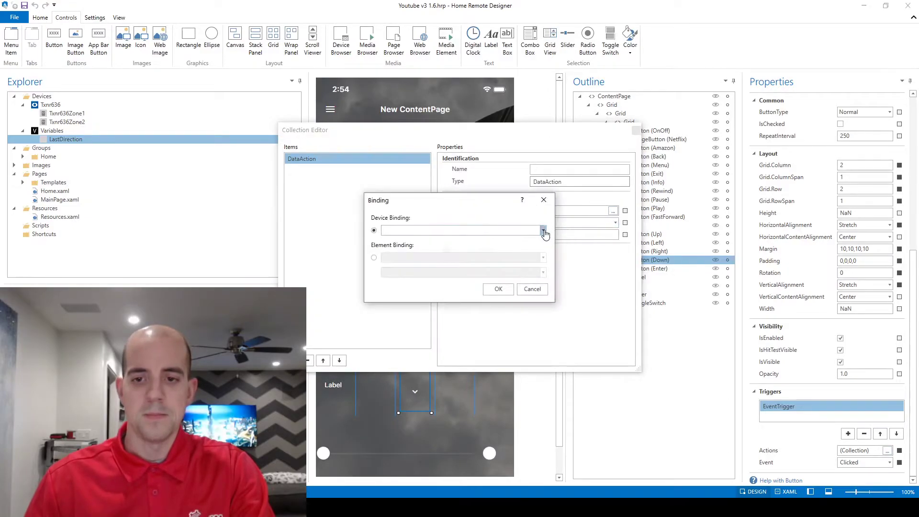
left_click(543, 231)
left_click(454, 264)
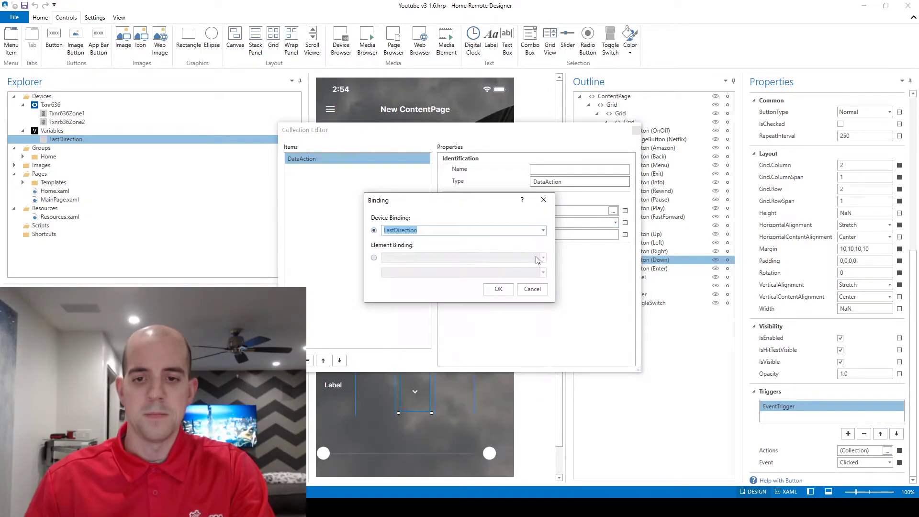
left_click(510, 291)
left_click(561, 233)
type("Down")
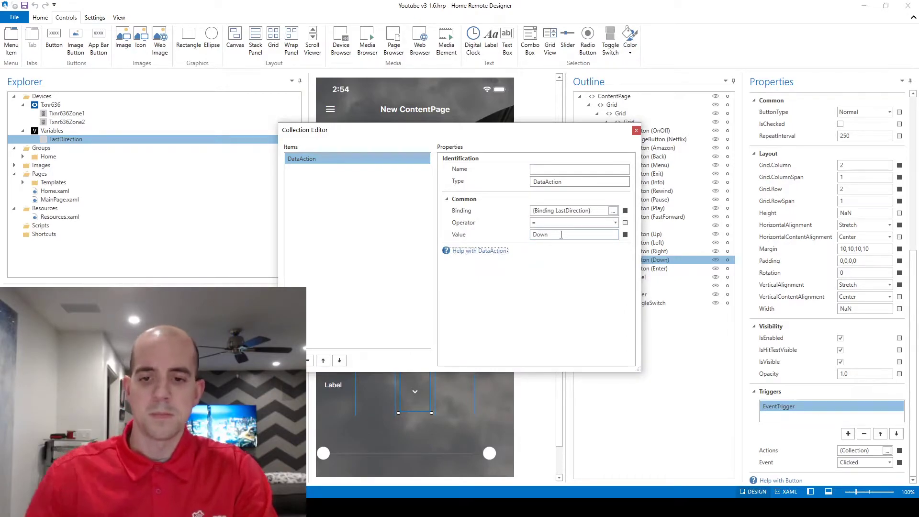
left_click(636, 130)
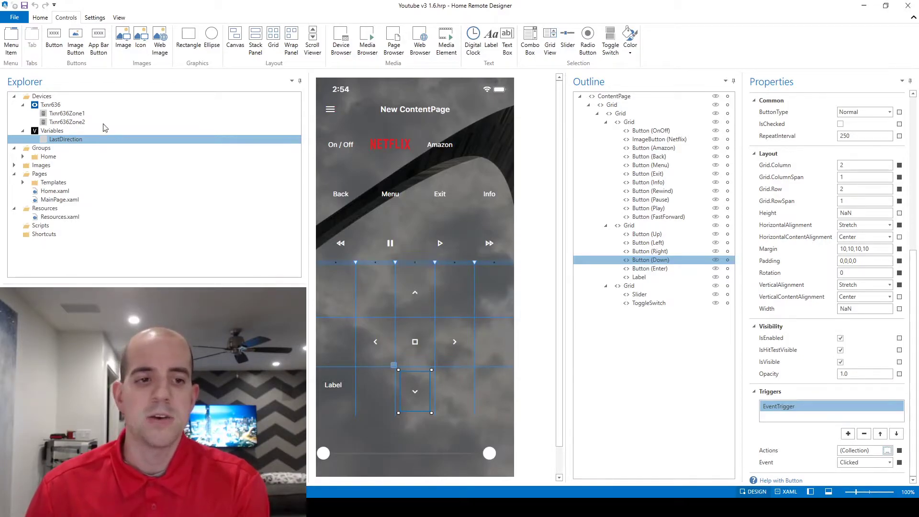
left_click(74, 139)
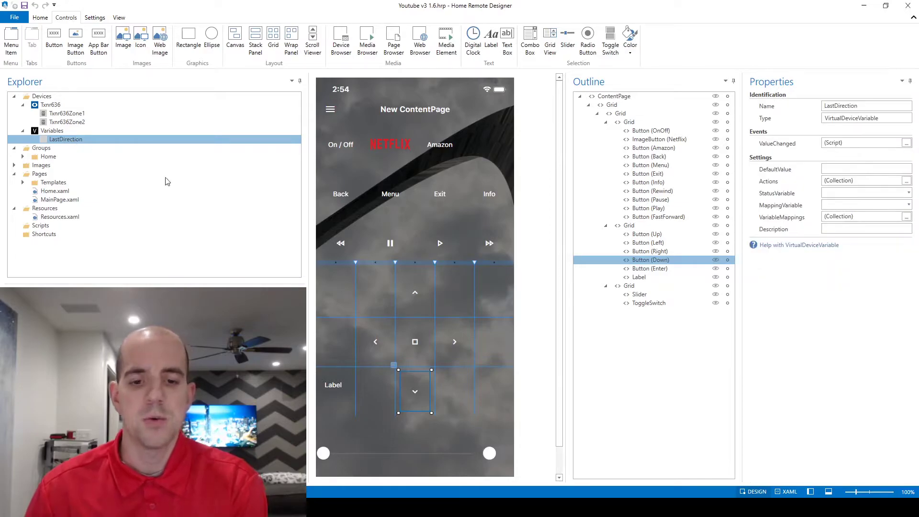
left_click(337, 386)
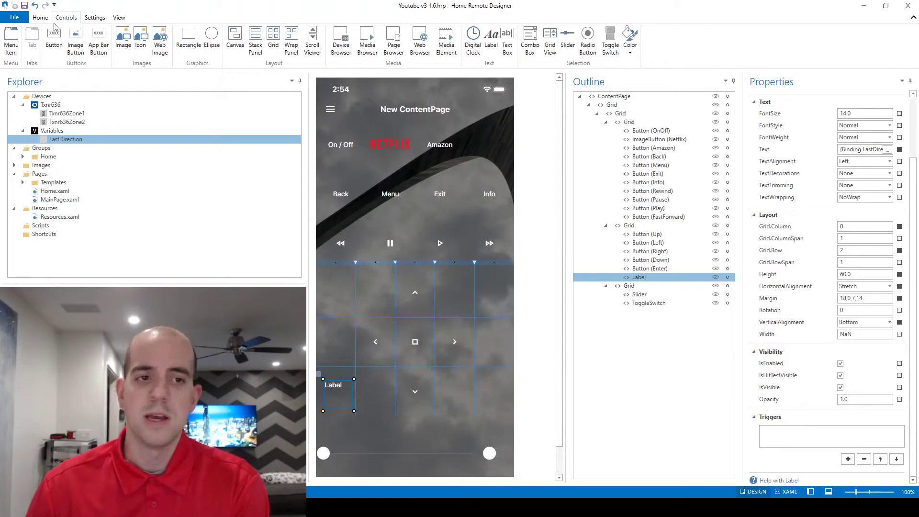
Run the page in the simulator and press Up, Left, Right and Down to watch the label update
left_click(40, 18)
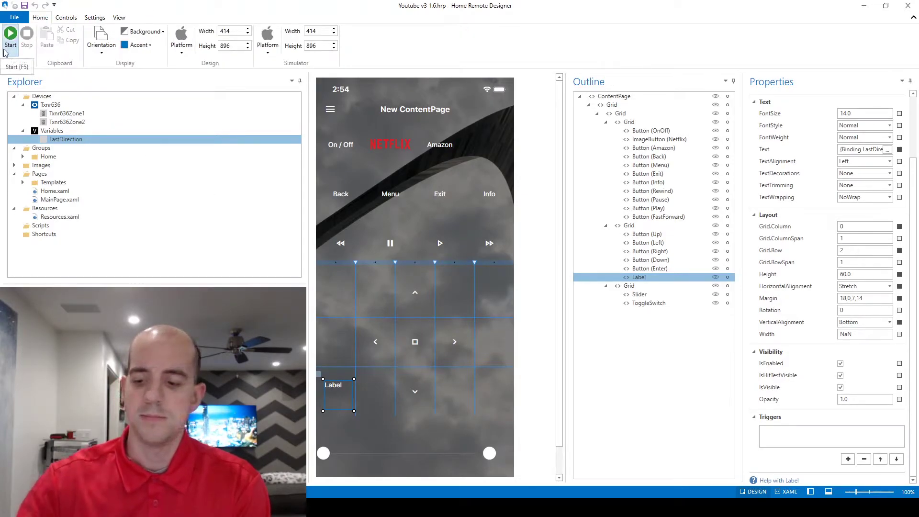
left_click(9, 40)
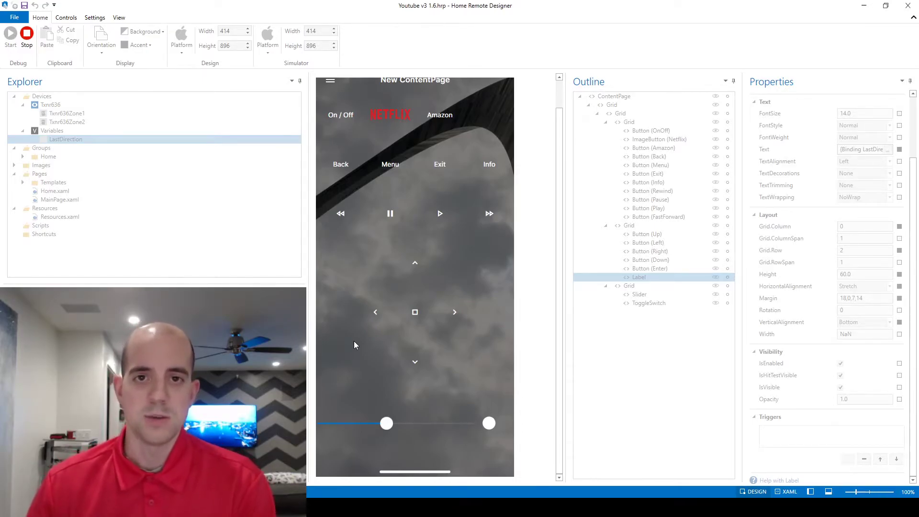
left_click(414, 262)
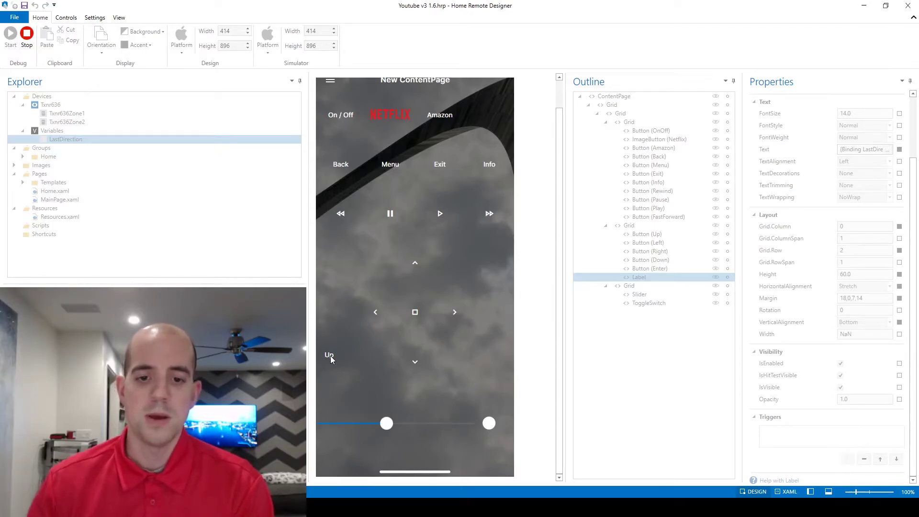
left_click(376, 312)
left_click(448, 311)
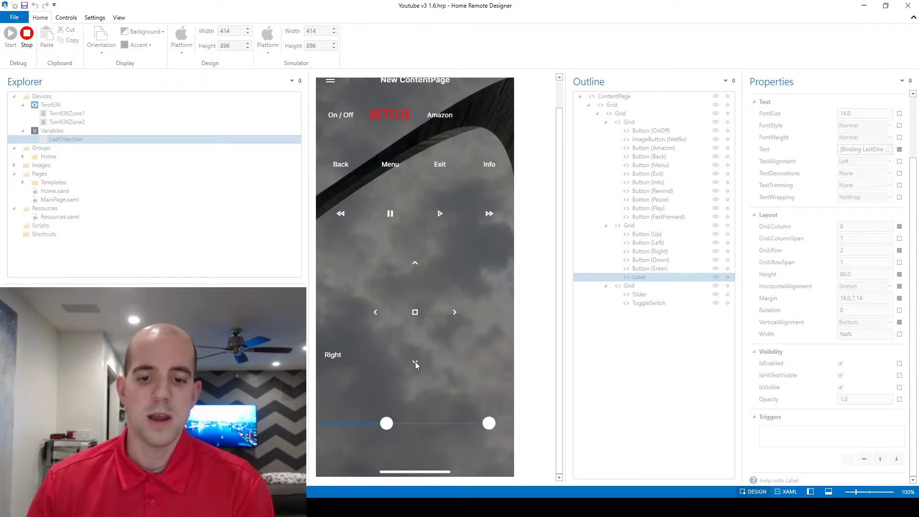
left_click(415, 362)
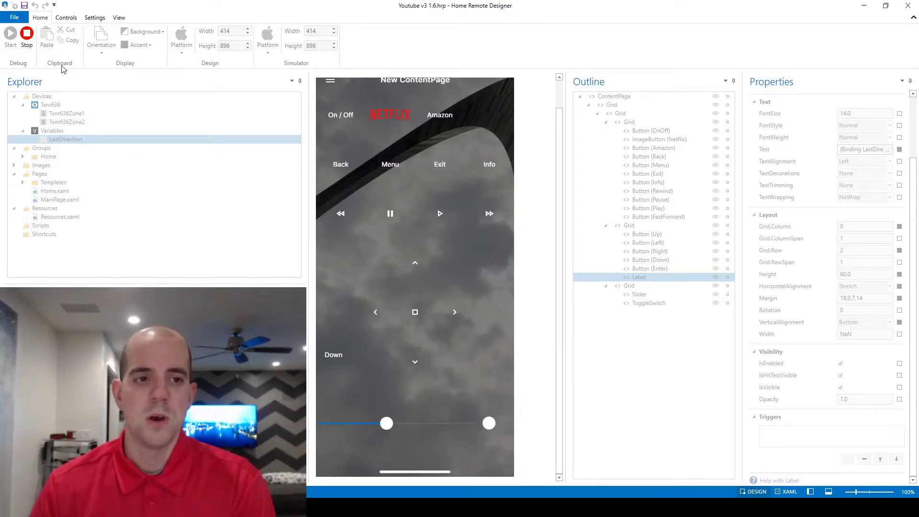
Stop the simulator and inspect the Txnr636Zone1 receiver's AudioVolume capability
left_click(26, 48)
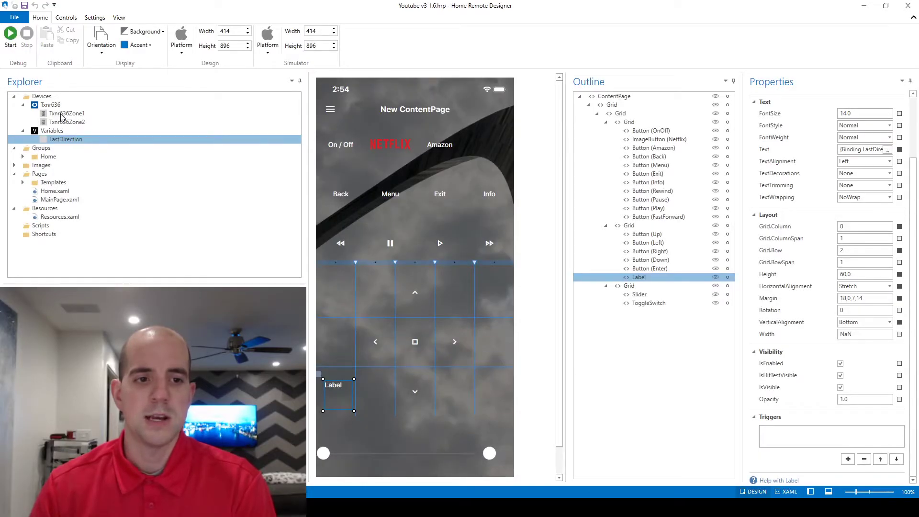
left_click(62, 115)
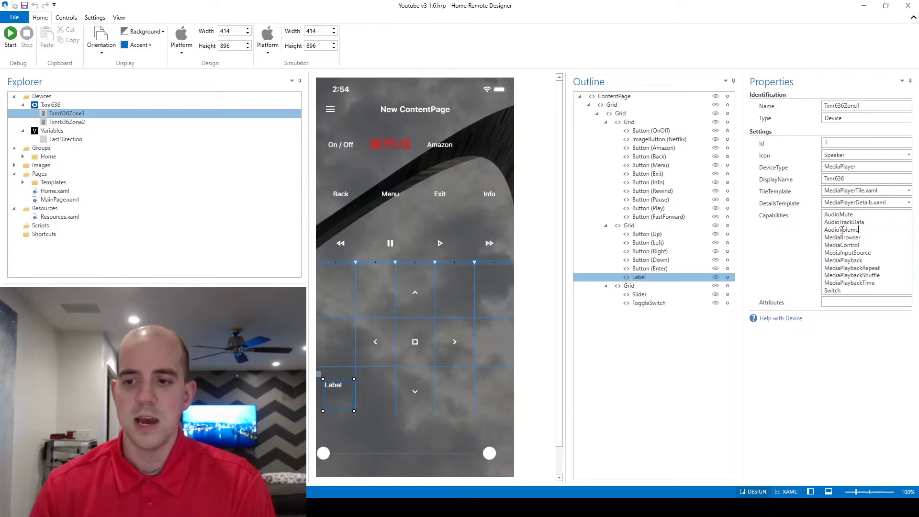
double_click(861, 230)
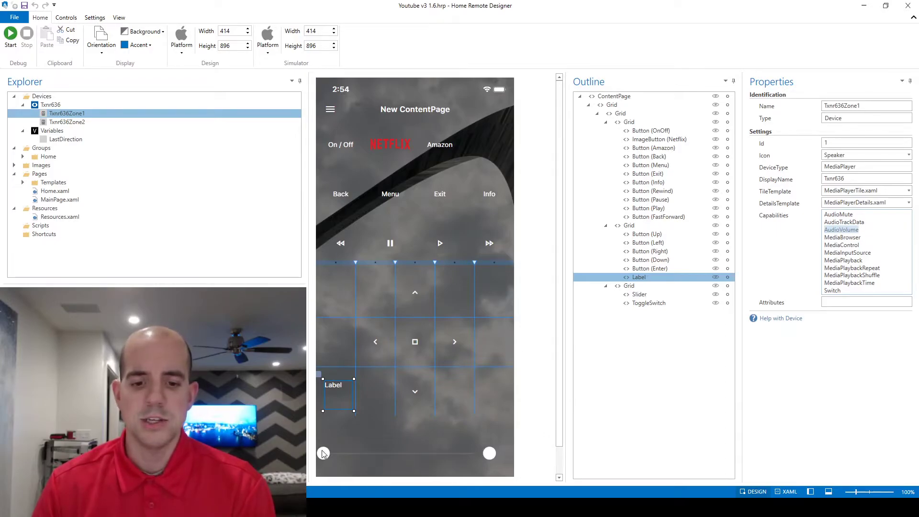
scroll(414, 431, "down", 1)
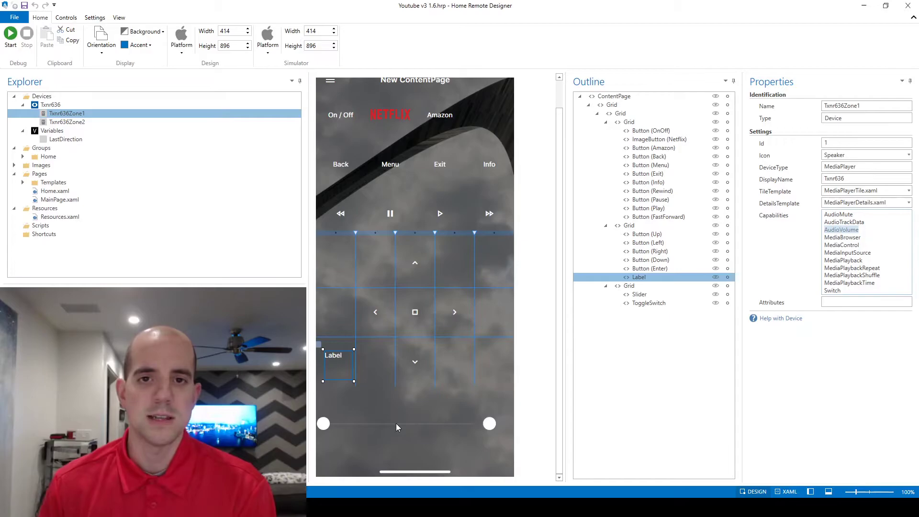
Draw a new Label beneath the volume slider
left_click(64, 18)
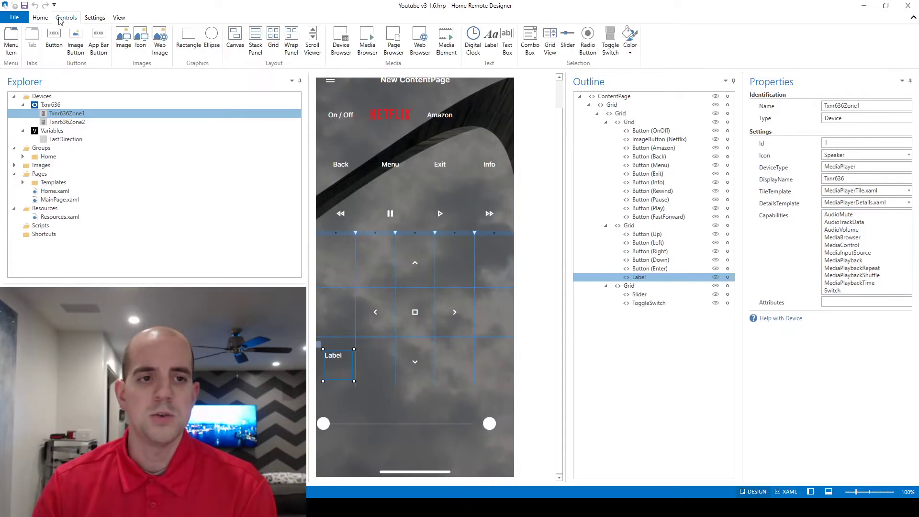
left_click(493, 43)
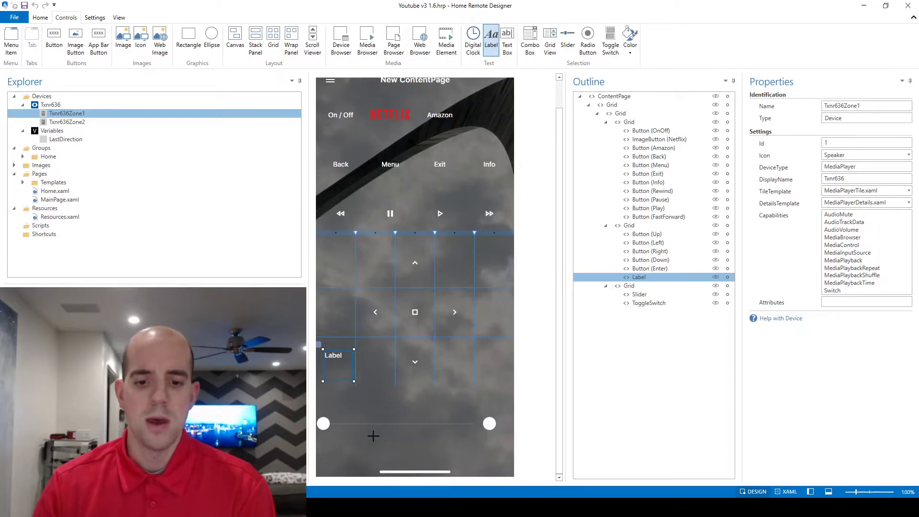
left_click_drag(362, 460, 437, 429)
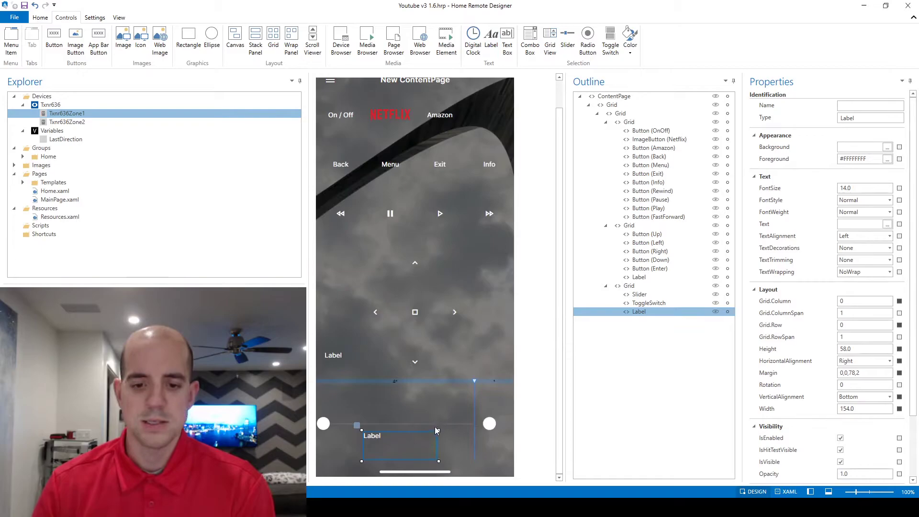
Bind the new label's Text to Txnr636Zone1.Volume through Device Binding
left_click(887, 224)
left_click(375, 203)
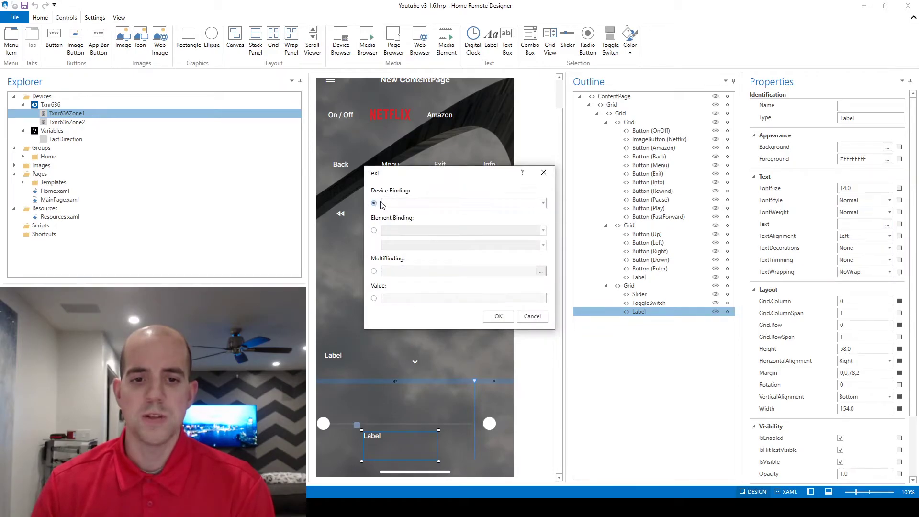
left_click(543, 203)
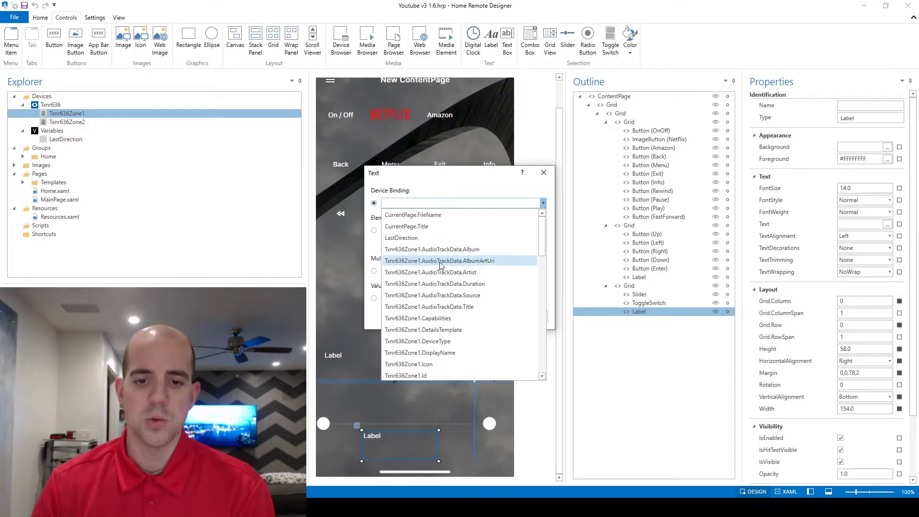
scroll(450, 296, "down", 5)
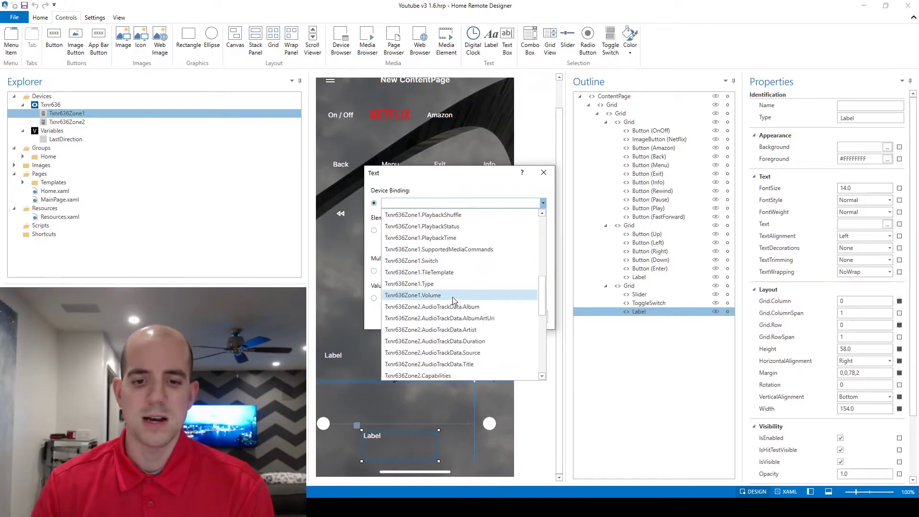
left_click(453, 296)
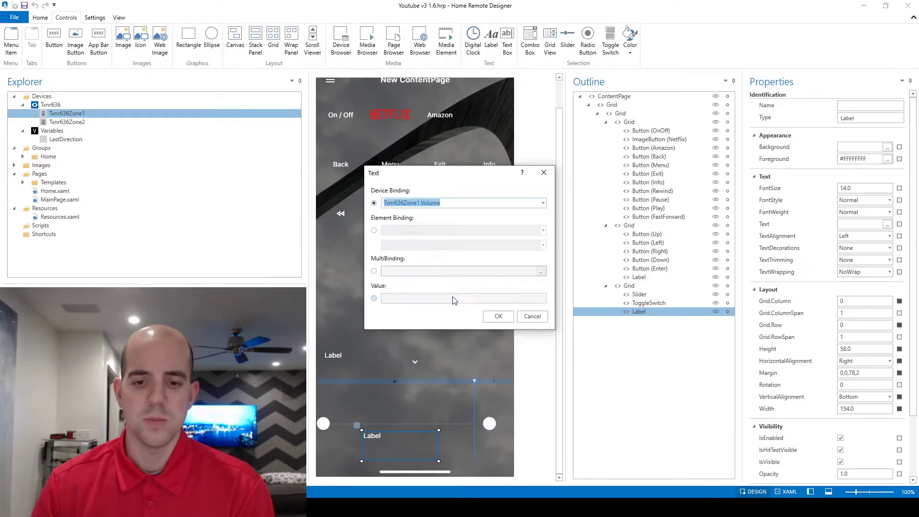
left_click(496, 317)
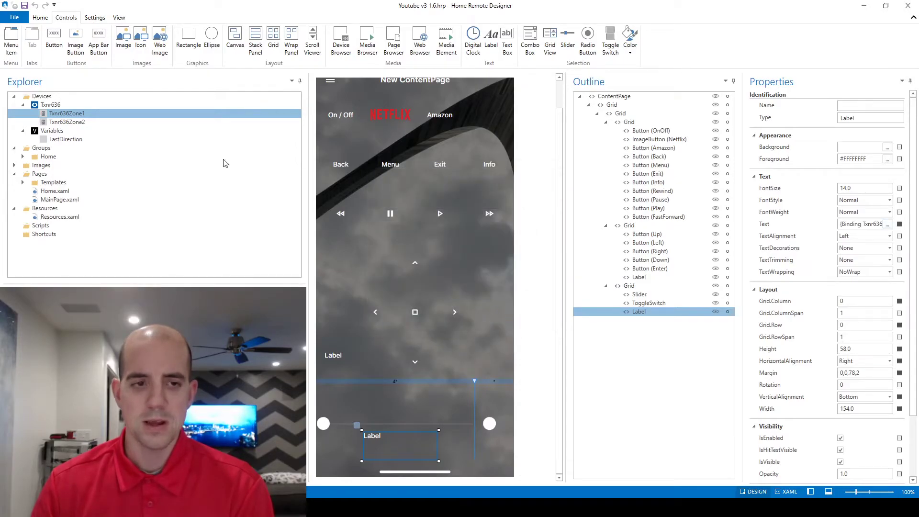
left_click(41, 18)
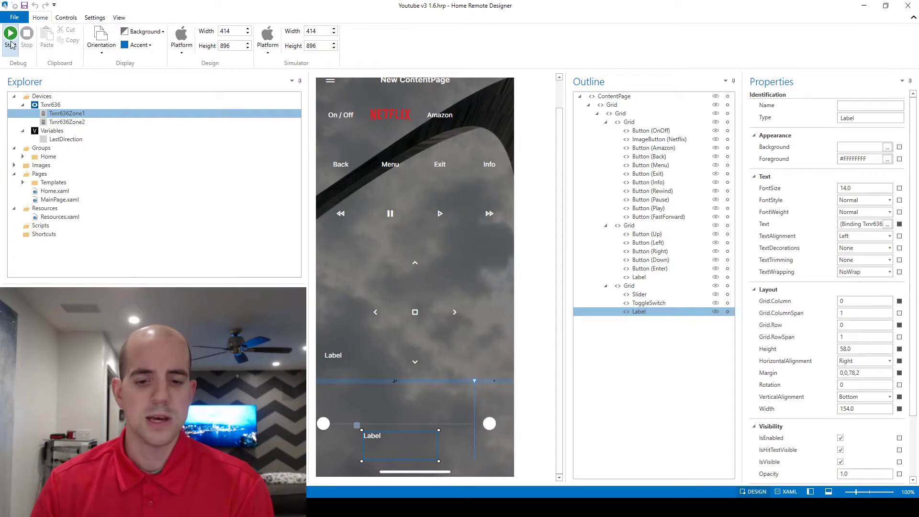
left_click(11, 44)
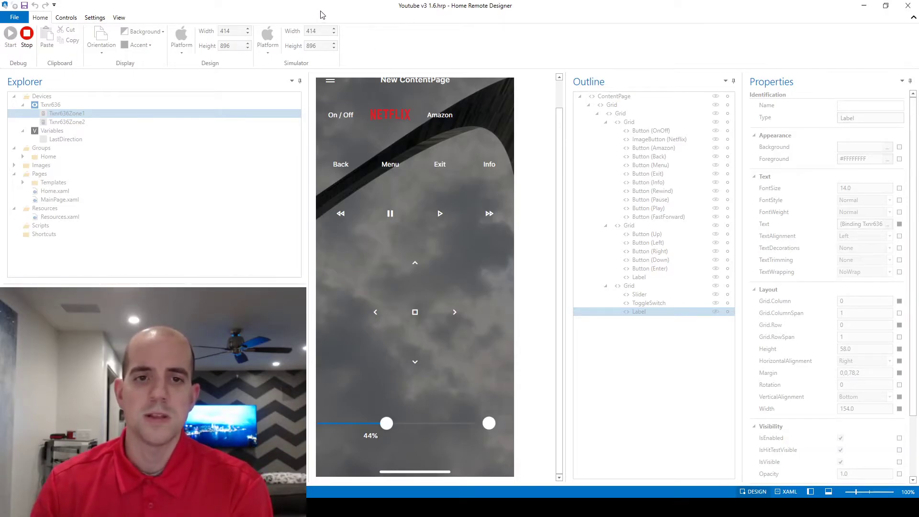
left_click(27, 36)
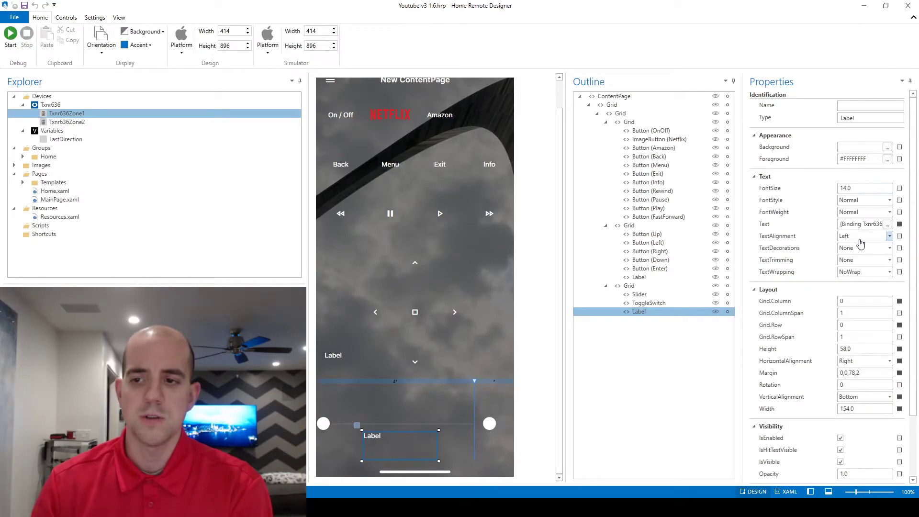
Select the volume slider and check that its Maximum is 100
left_click(647, 294)
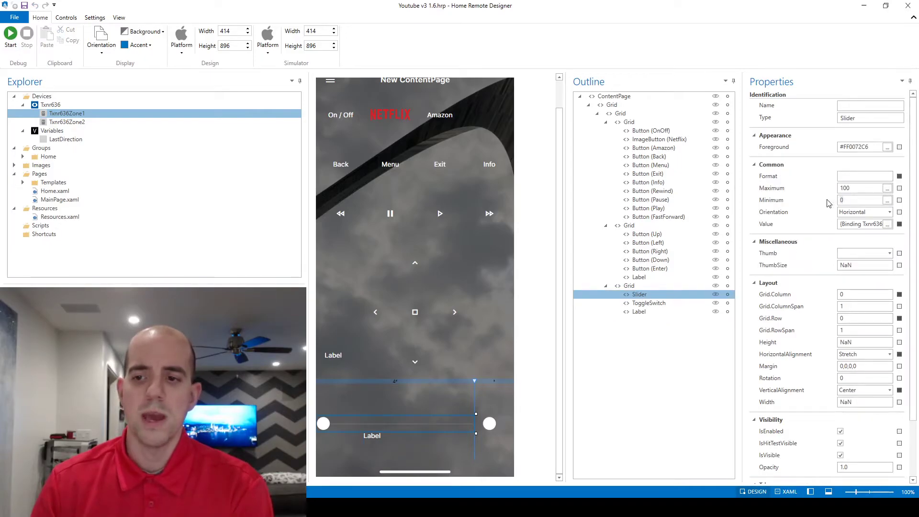
double_click(865, 188)
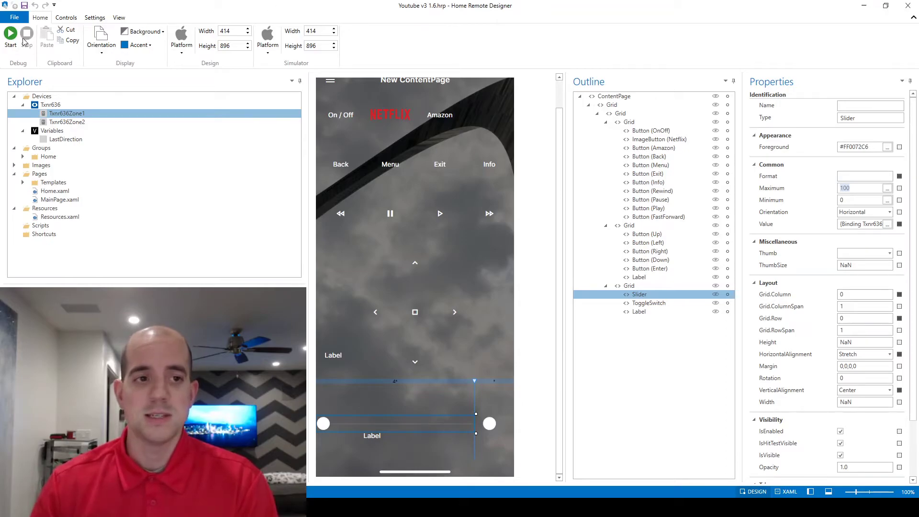
Run the page preview again in the simulator to check the volume label under the slider
left_click(10, 33)
left_click(387, 423)
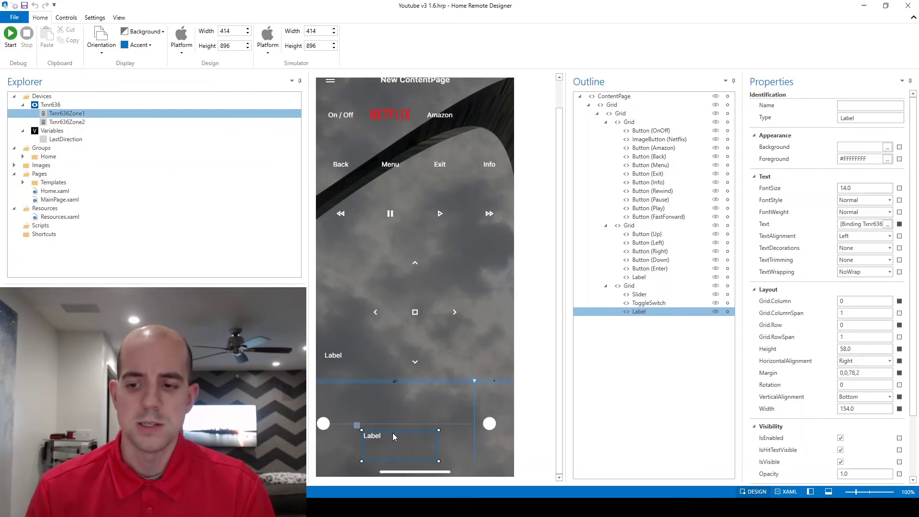
Drag the volume label right and lower beneath the slider, leaving its Margin at 0,0,16,-8
left_click(858, 348)
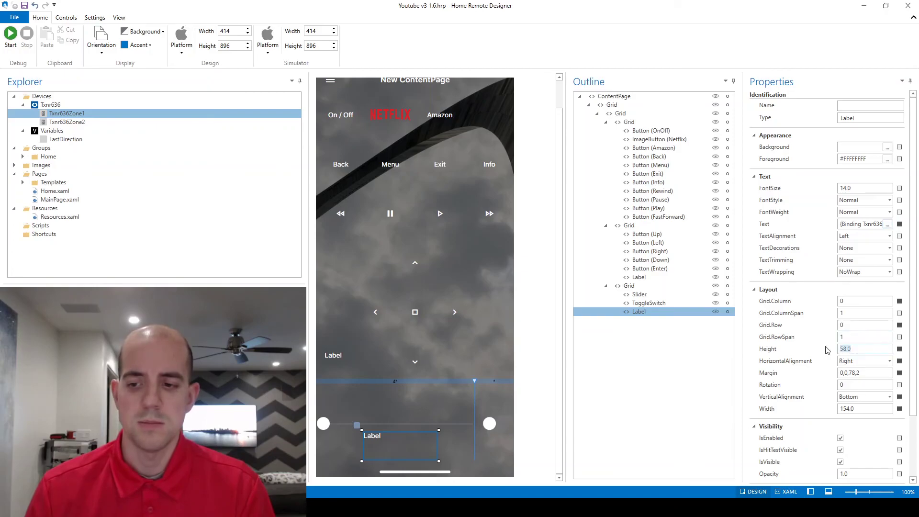
left_click(863, 409)
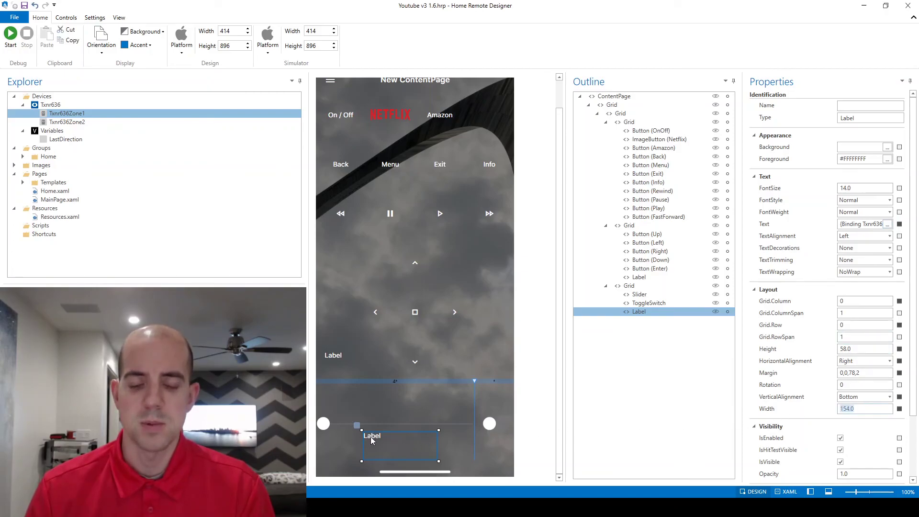
left_click_drag(374, 438, 405, 444)
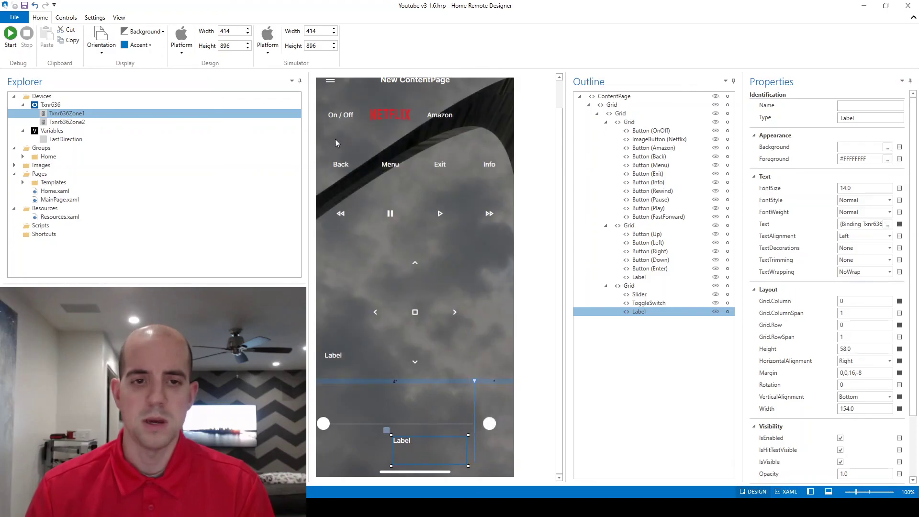